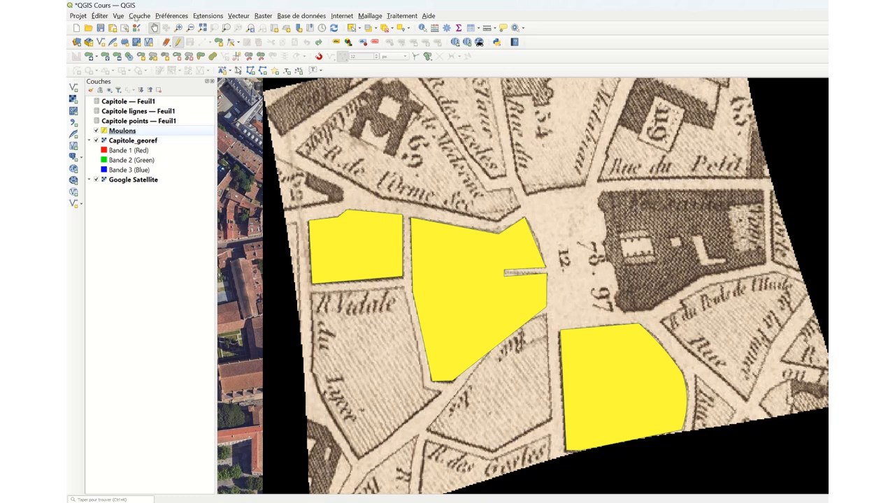
- Create a new shapefile layer named Crimes with Point geometry
left_click(138, 16)
mouse_move(185, 42)
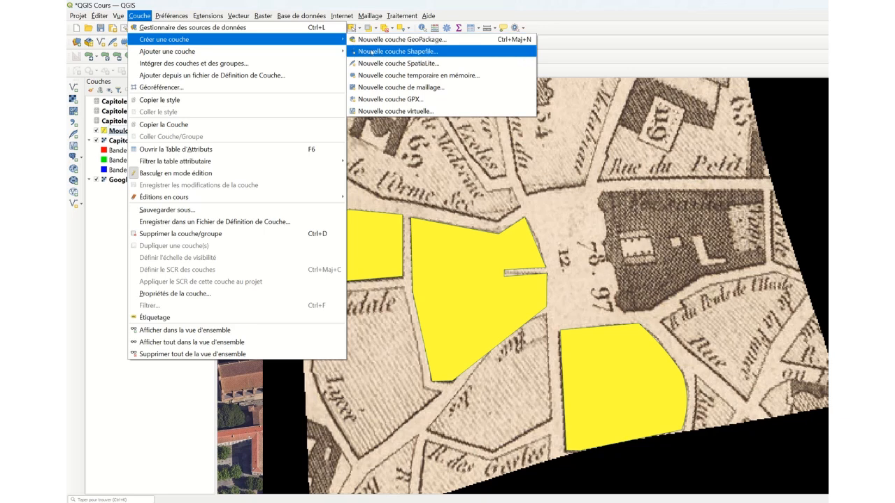
left_click(442, 53)
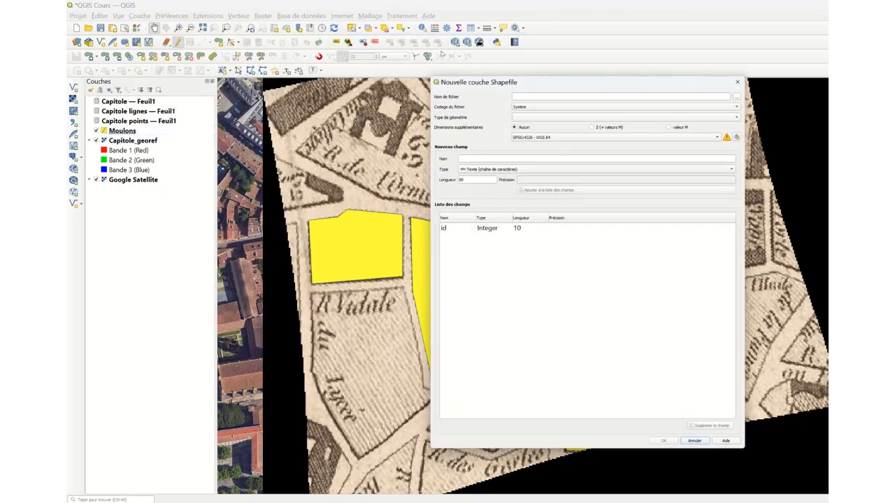
left_click(523, 96)
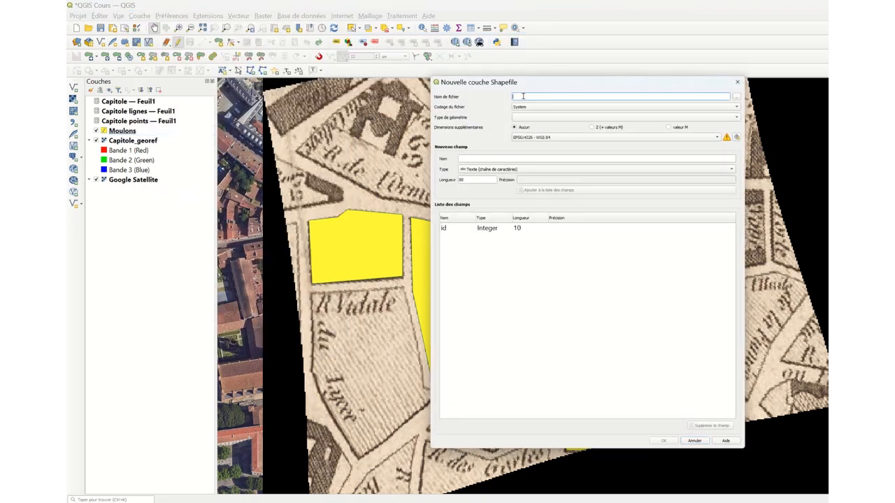
type("Crimes")
left_click(522, 118)
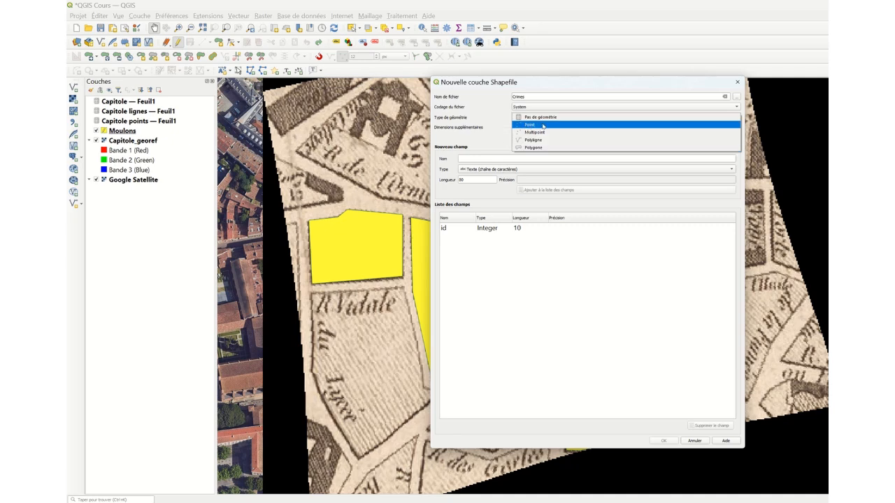
left_click(543, 126)
left_click(663, 440)
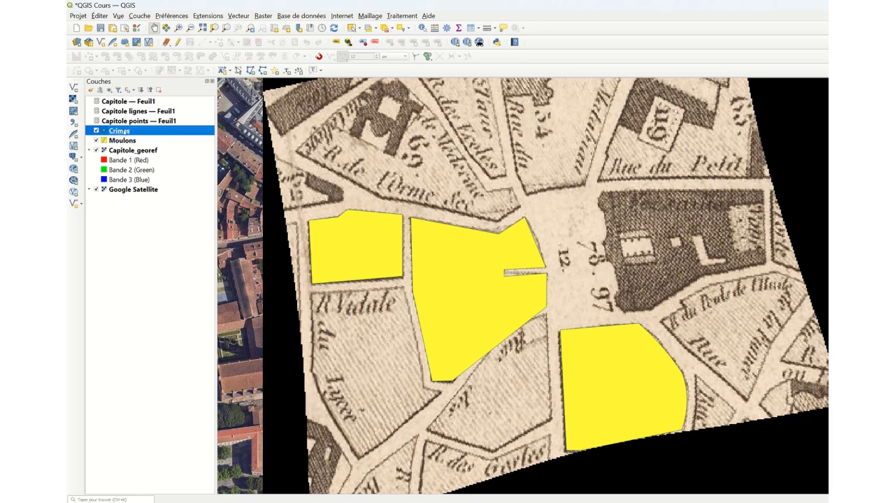
- Enable editing on the Crimes layer and add a point with id 1 at the street junction above the gap between the two western yellow blocks
left_click(179, 44)
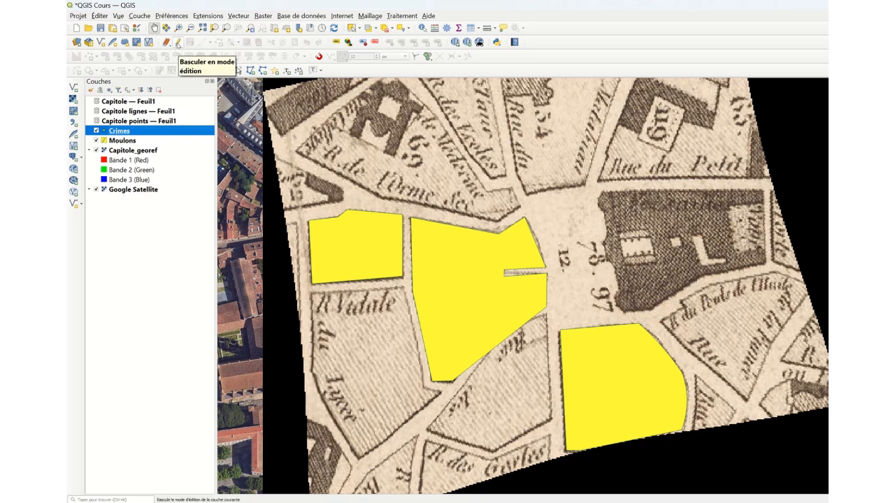
left_click(113, 141)
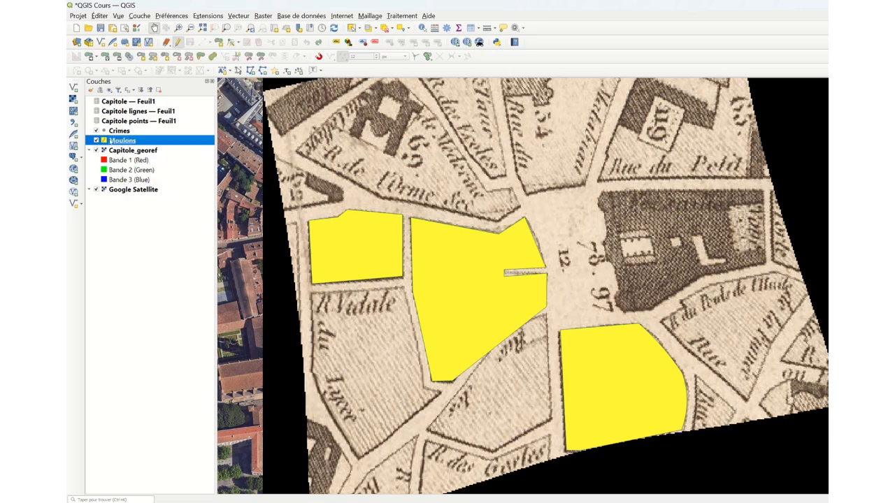
left_click(116, 131)
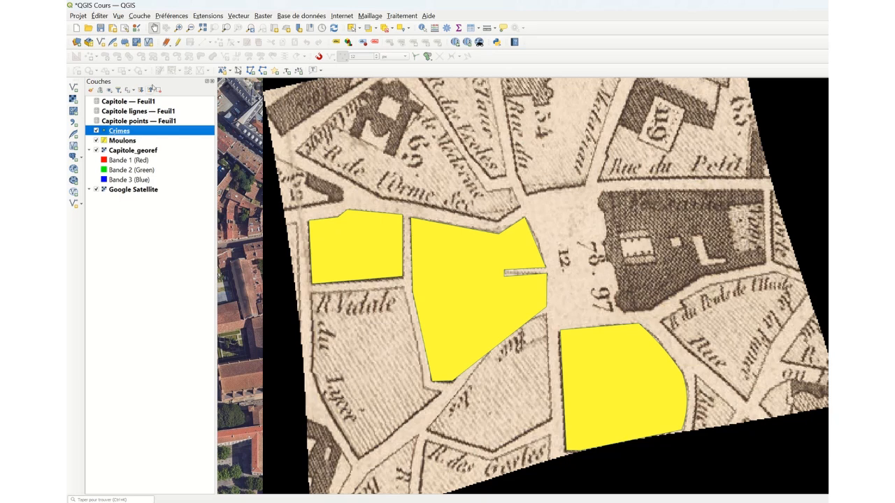
left_click(177, 43)
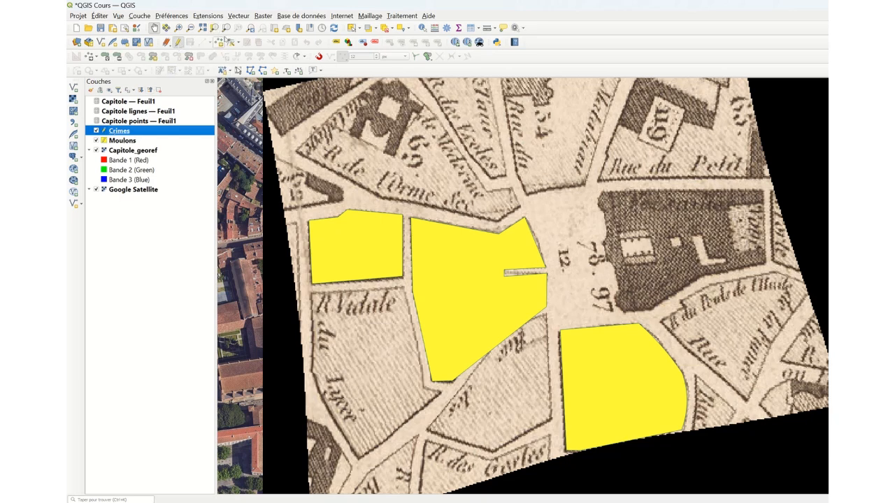
left_click(204, 43)
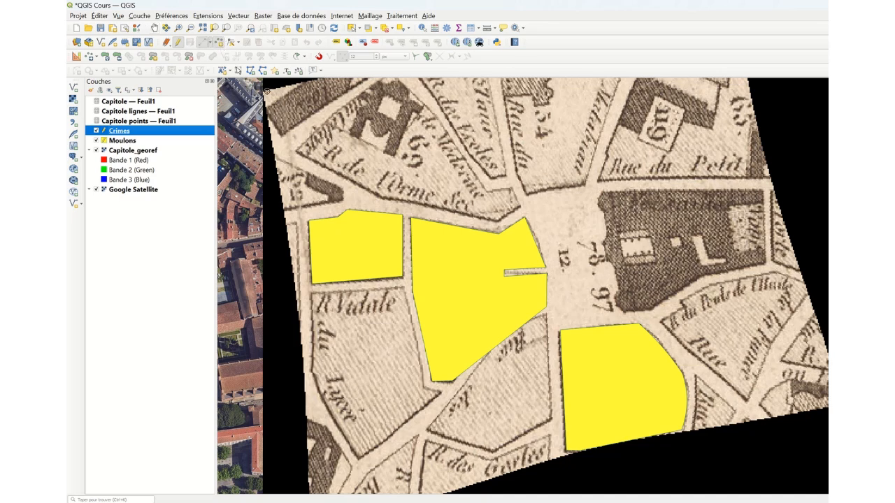
right_click(406, 210)
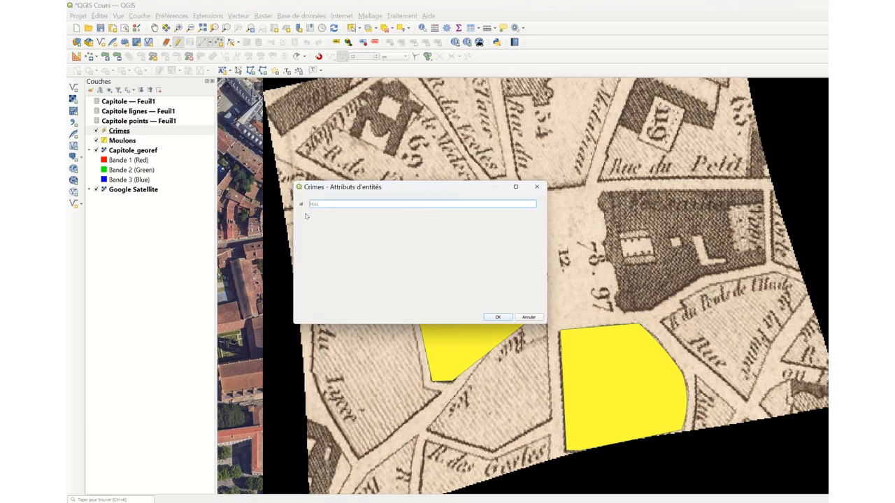
type("1")
left_click(498, 318)
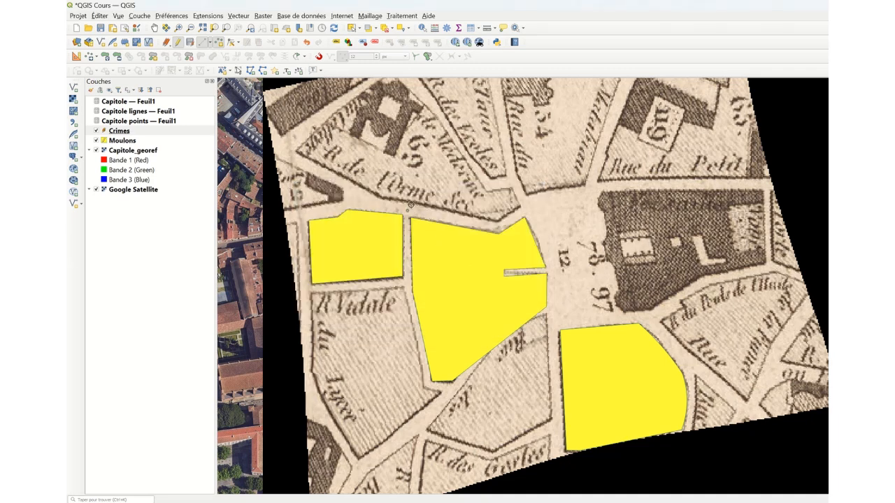
- Add Crimes points with id 2 near the middle yellow block's northeast tip and id 3 in the open square beside the number 12
left_click(527, 211)
type("2")
key("Return")
left_click(572, 278)
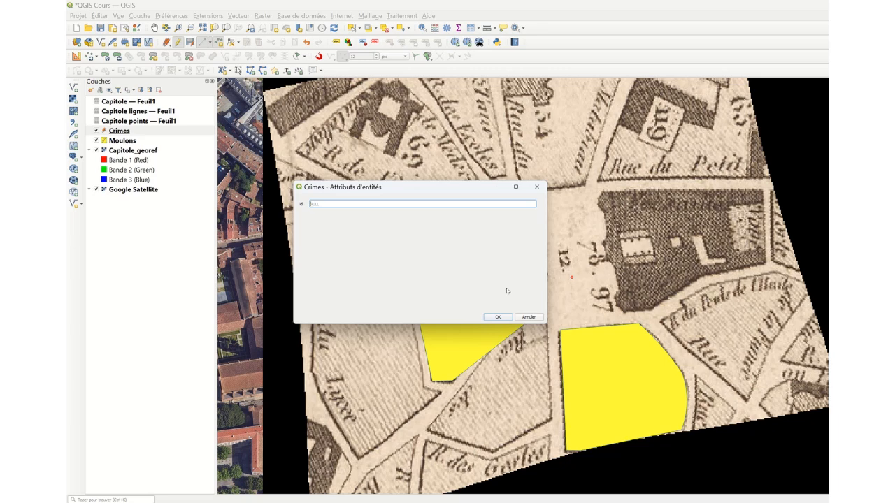
type("3")
key("Return")
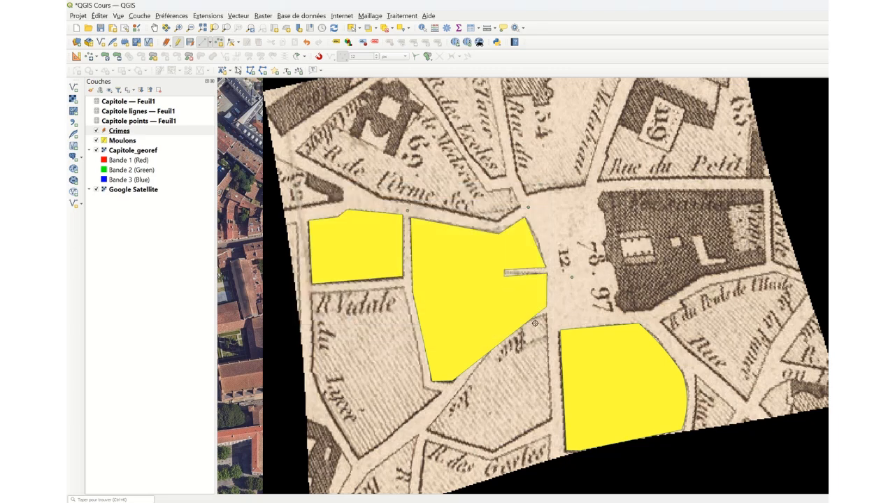
- Add Crimes points with id 4 in the street west of the southeastern yellow block and id 5 in the street south of the middle block
left_click(553, 363)
type("4")
key("Return")
left_click(440, 402)
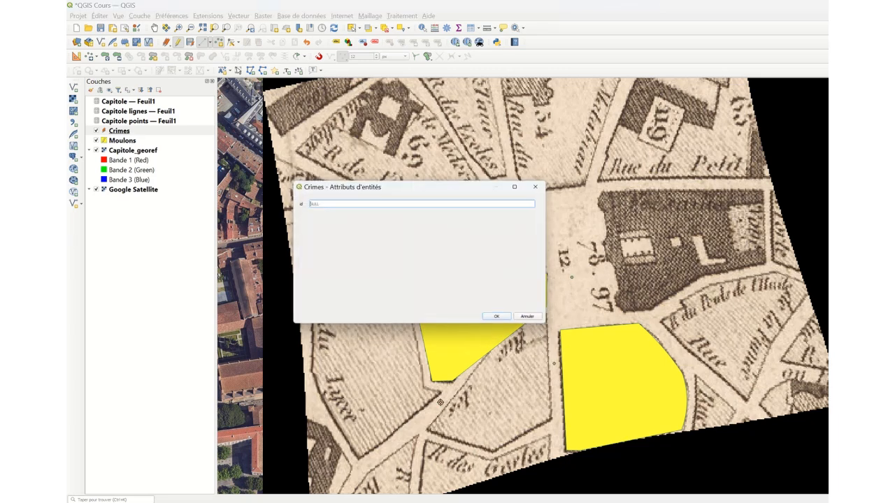
type("5")
key("Return")
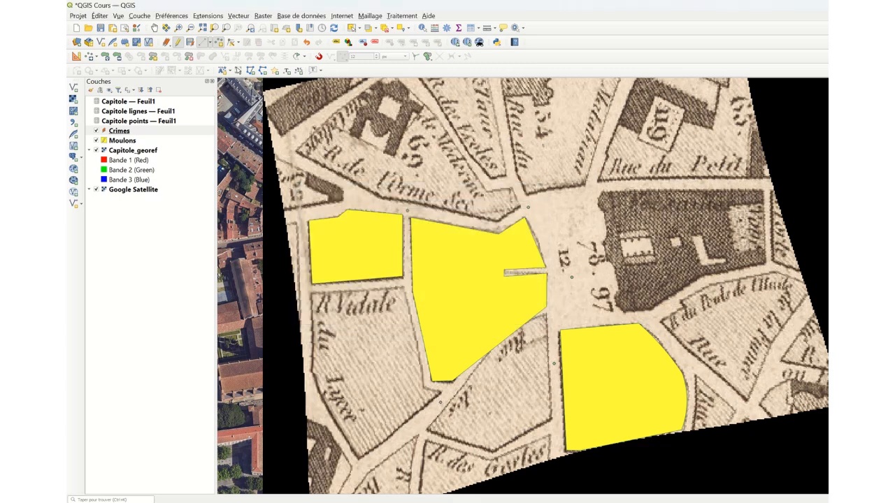
- Add Crimes points with id 6 at the corner of Rue du Petit, id 7 in the street north of point 2, and id 8 southwest of point 5
left_click(595, 181)
type("6")
key("Return")
left_click(505, 180)
type("7")
key("Return")
left_click(382, 453)
type("8")
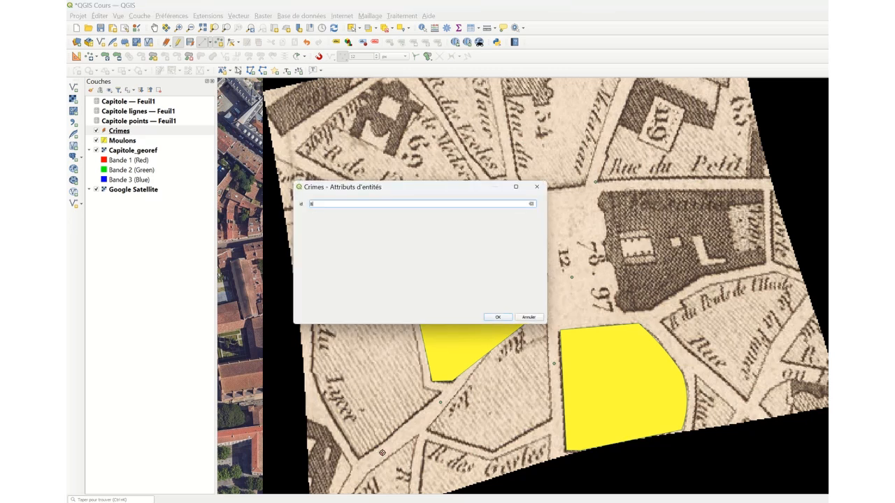
key("Return")
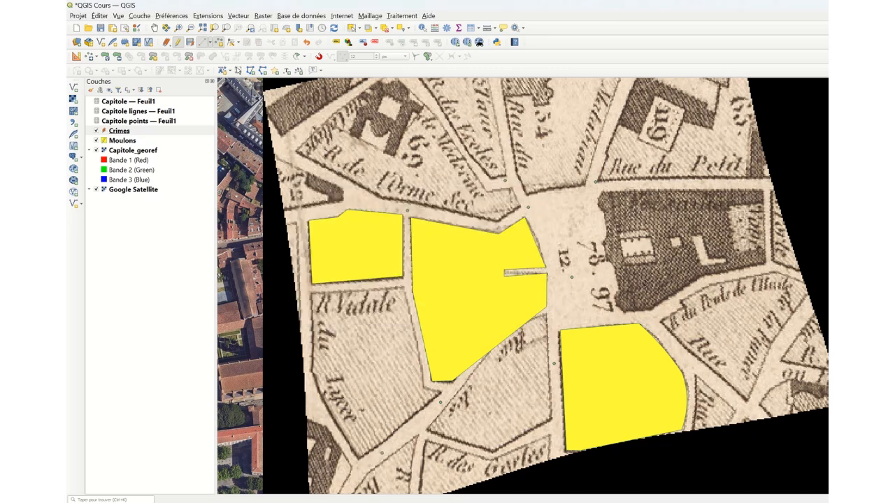
- Change the Crimes layer's symbol colour to a muted red in its symbology properties
left_click(125, 130)
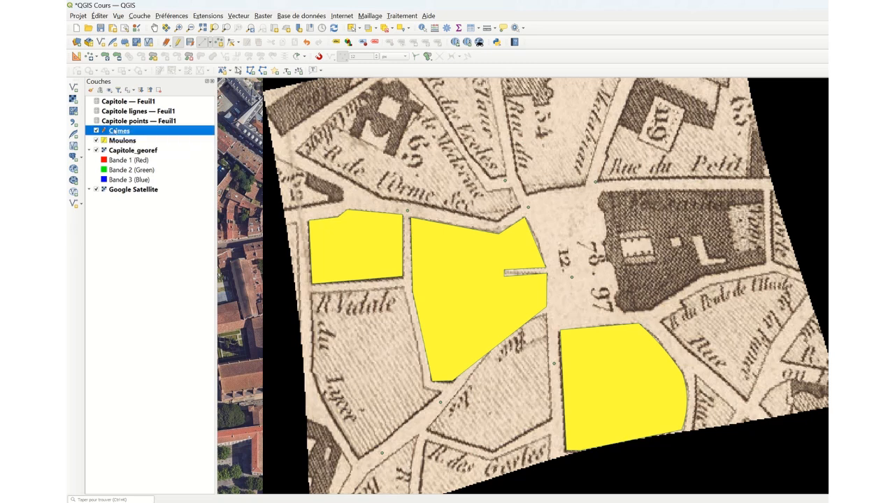
double_click(123, 130)
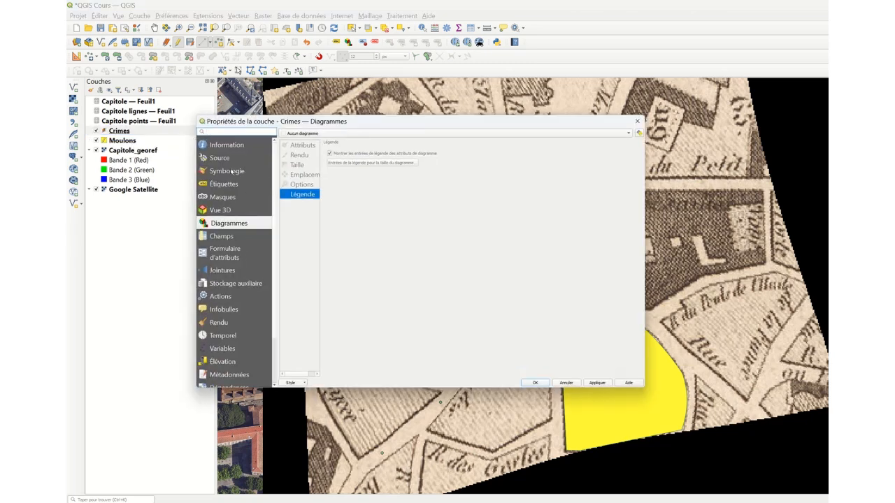
left_click(230, 171)
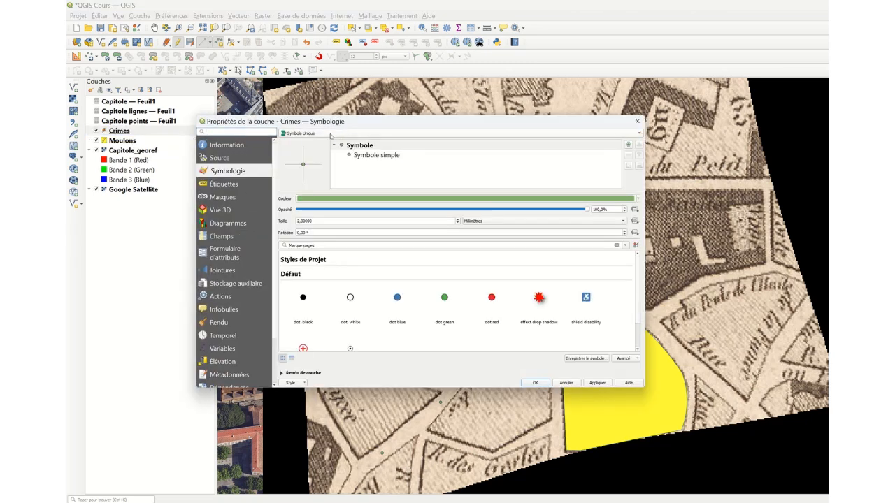
left_click(329, 199)
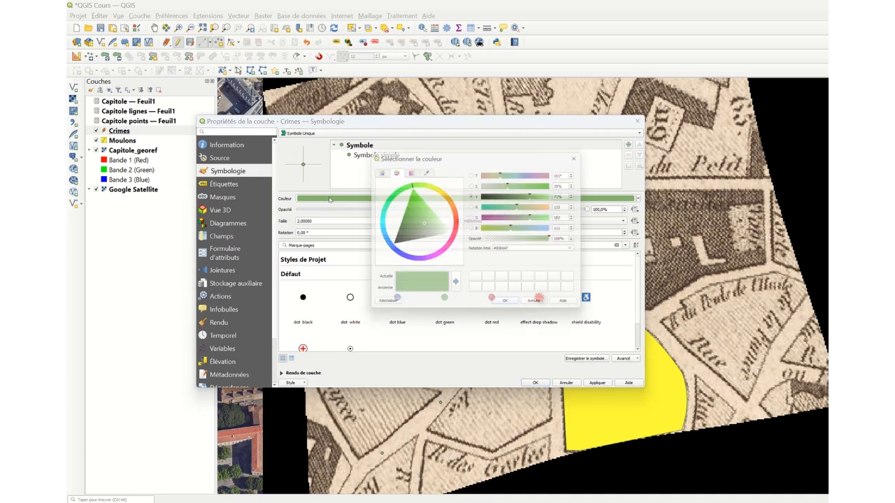
left_click_drag(446, 182, 464, 225)
left_click(509, 308)
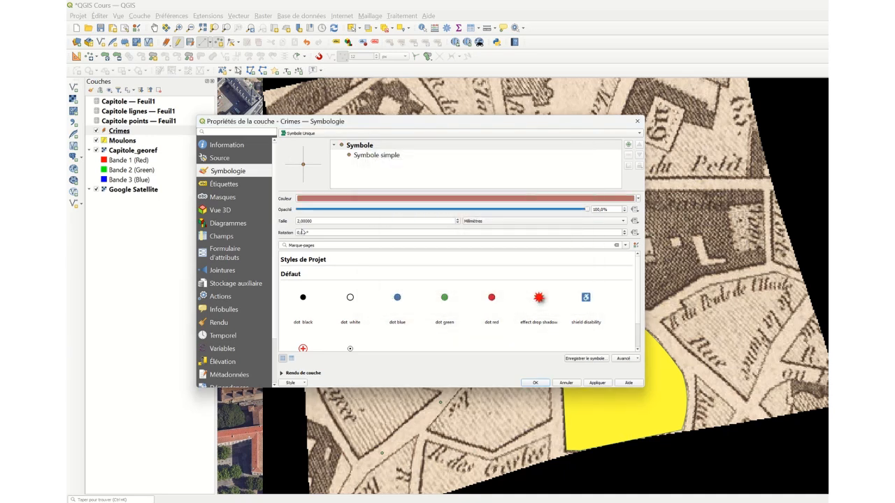
- Set the Crimes symbol size to 10 millimetres and apply it to the map
left_click_drag(325, 222, 273, 218)
type("10")
key("Return")
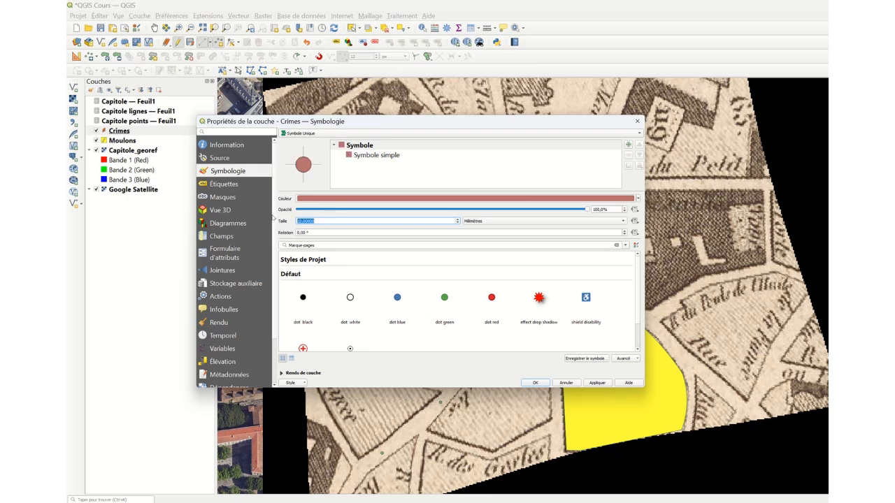
left_click(597, 382)
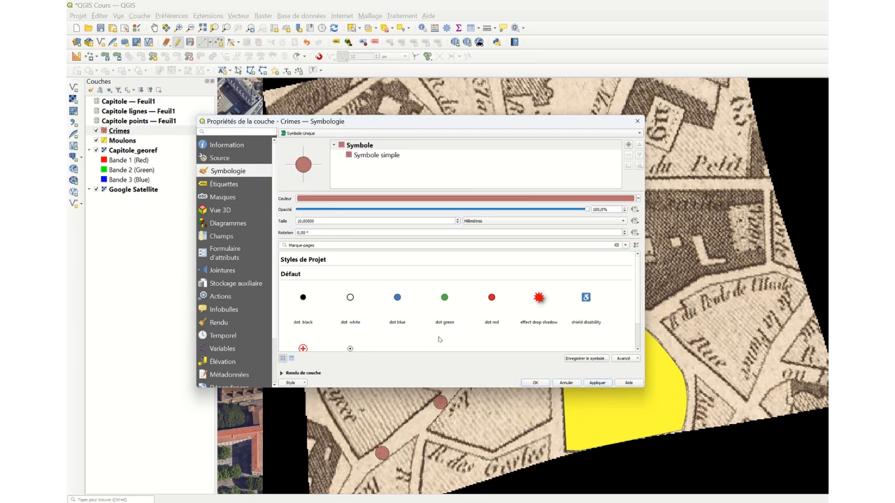
- Set the stroke style of the Crimes layer's simple symbol to a dotted line (Ligne en pointillé)
left_click(358, 146)
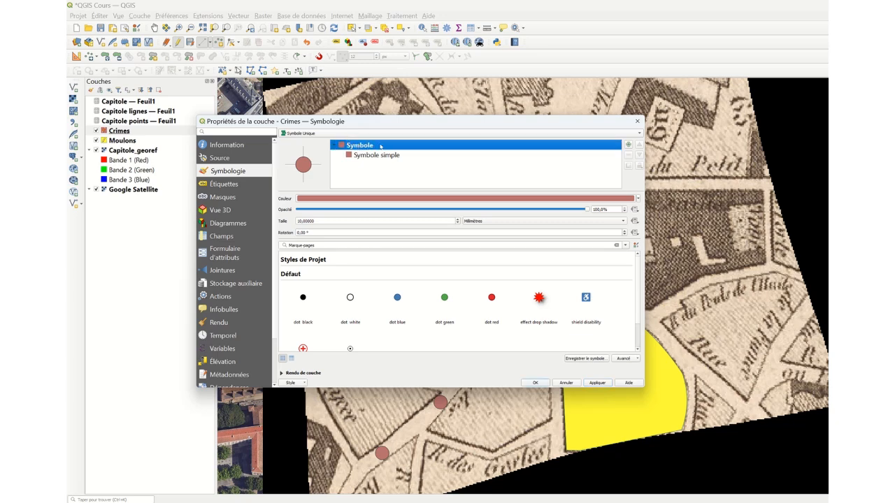
left_click(411, 157)
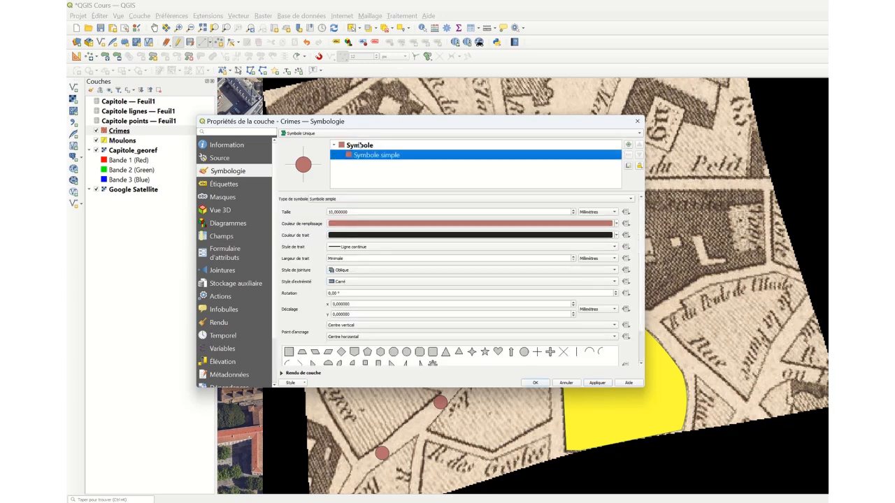
left_click(353, 145)
left_click(370, 156)
left_click(338, 248)
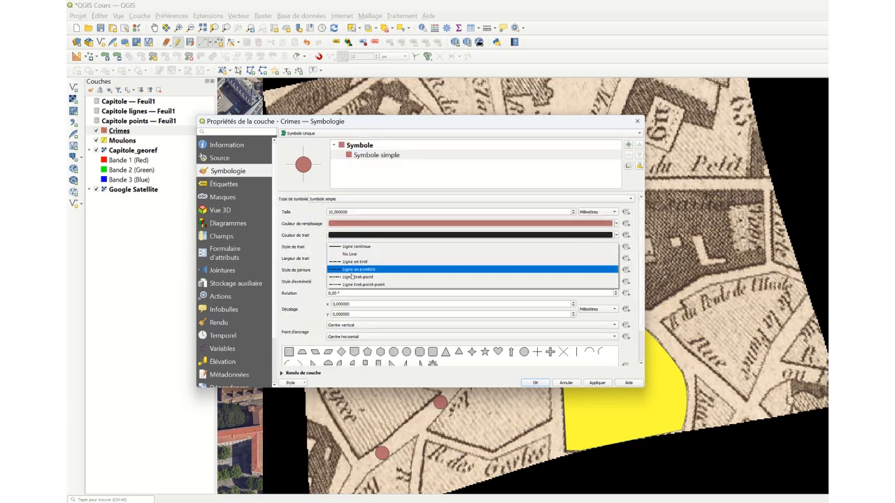
left_click(352, 270)
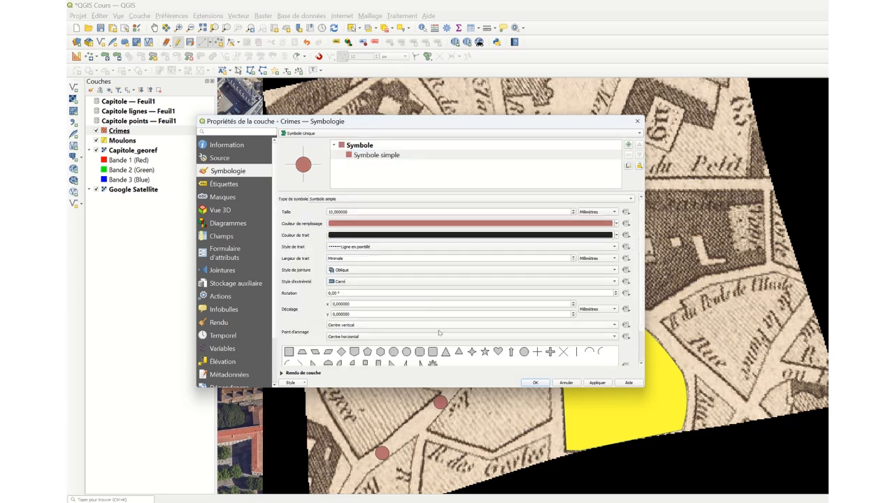
- Change the Crimes marker shape to a heart and apply it
scroll(643, 317, "down", 2)
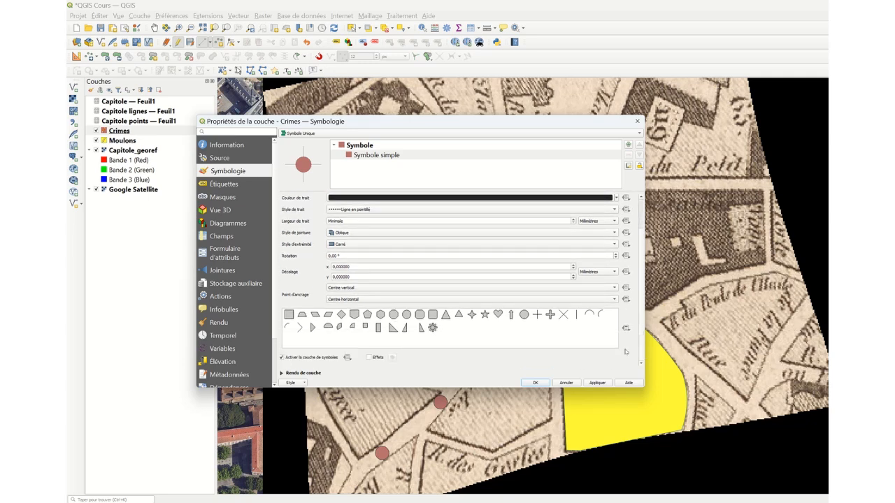
left_click(497, 314)
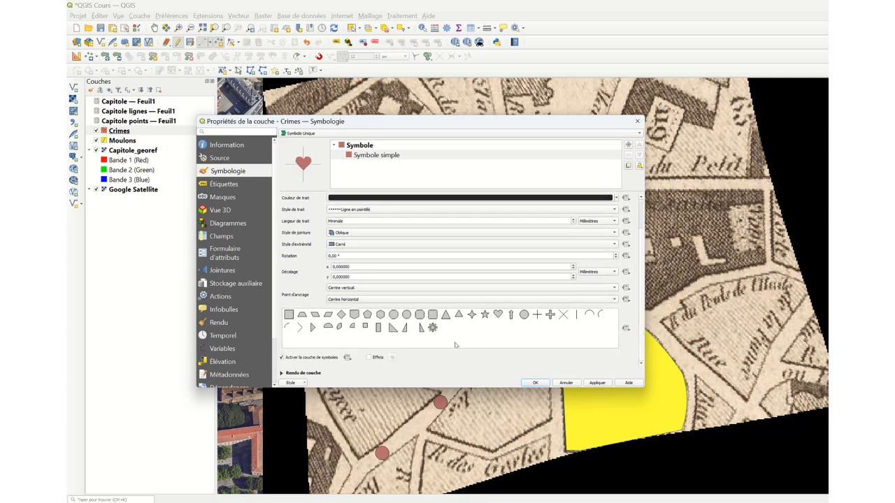
left_click(598, 383)
- Change the Crimes marker shape to a square, apply it and close the layer properties
left_click(291, 314)
left_click(595, 383)
left_click(597, 383)
left_click(535, 383)
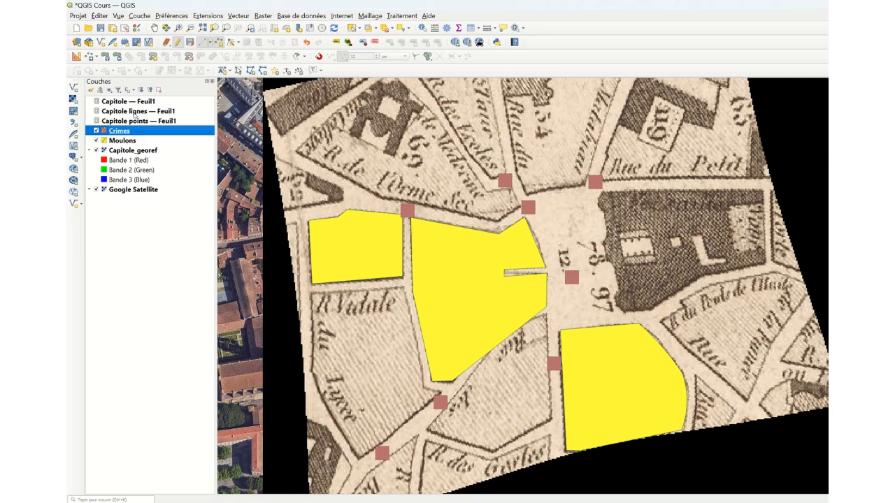
- Check the information and source properties of the Capitole points table, then close them
left_click(128, 112)
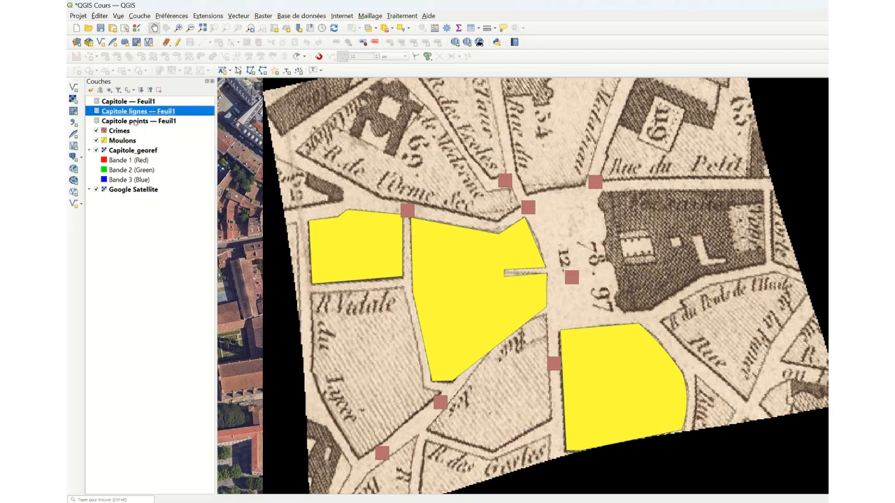
left_click(132, 122)
double_click(135, 123)
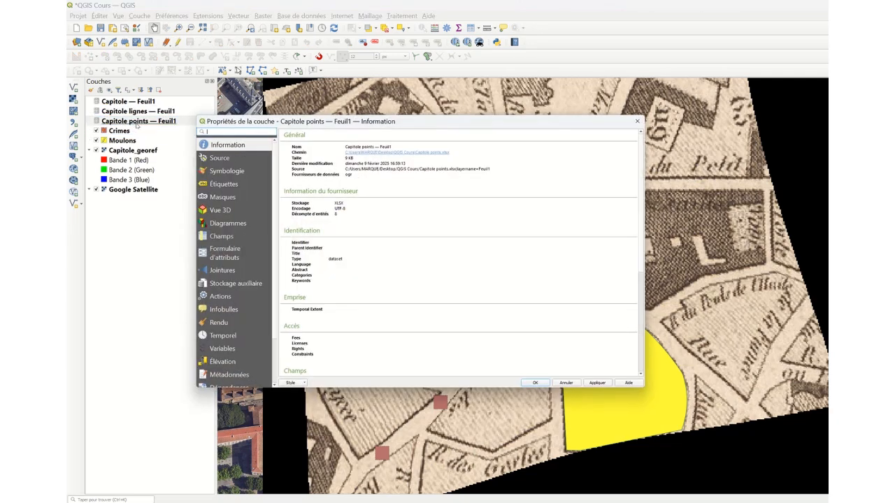
left_click(219, 159)
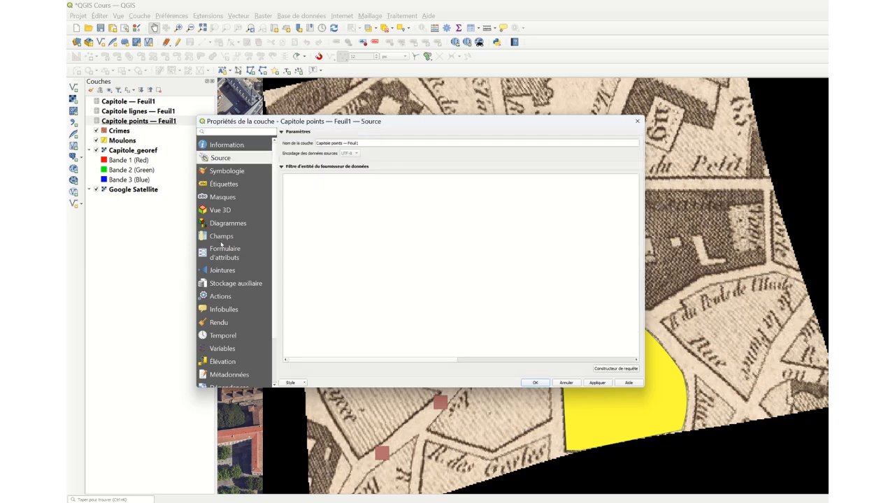
left_click(637, 121)
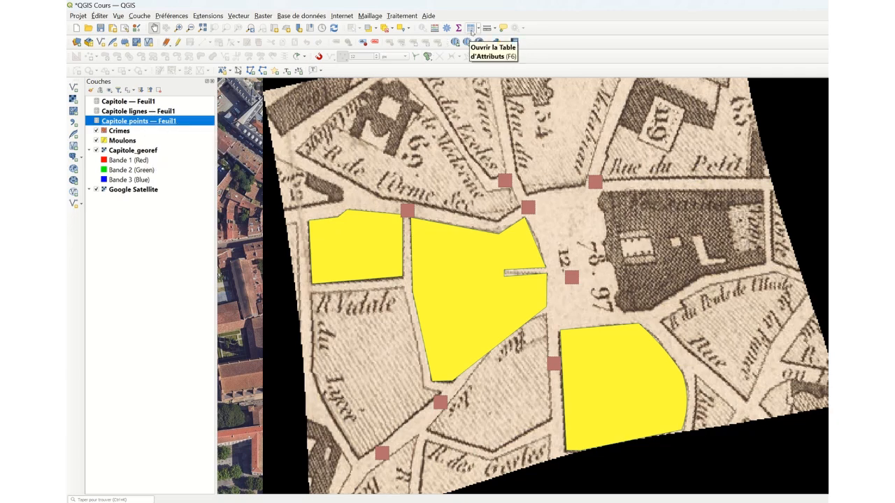
- Open the attribute table of Capitole points and go through its records one by one from first to last
left_click(471, 29)
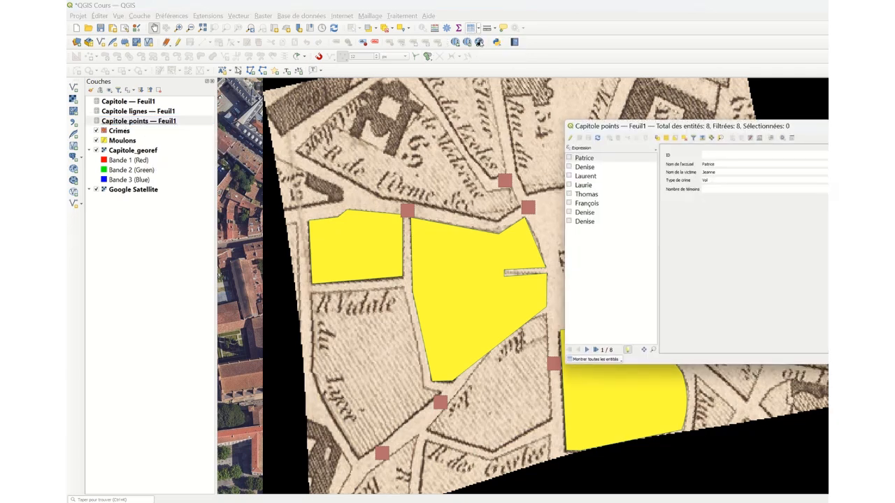
left_click_drag(653, 135, 343, 164)
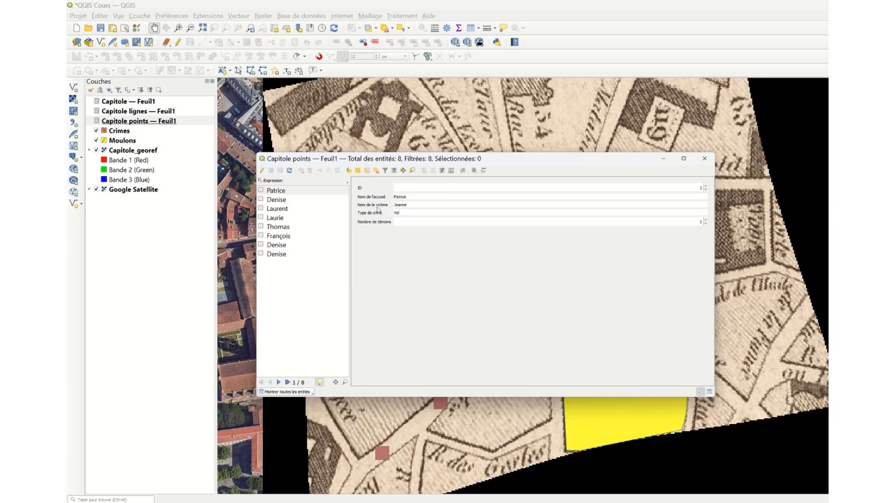
left_click(276, 191)
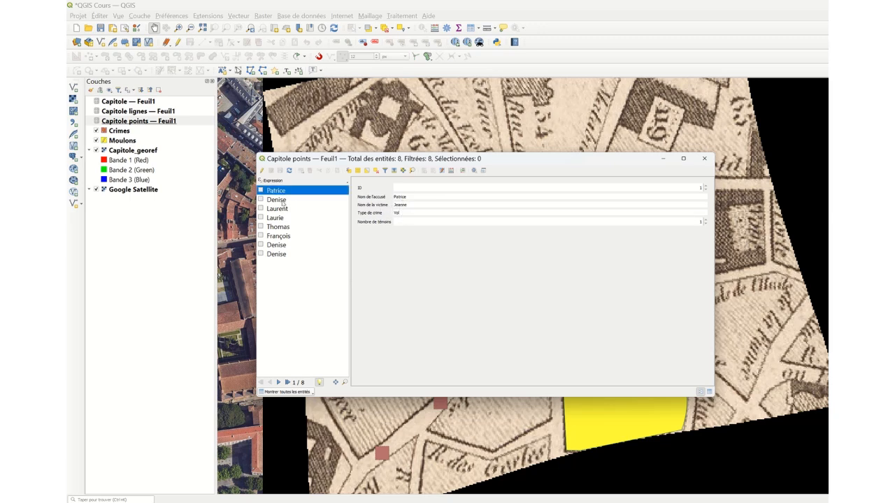
left_click(283, 200)
left_click(283, 209)
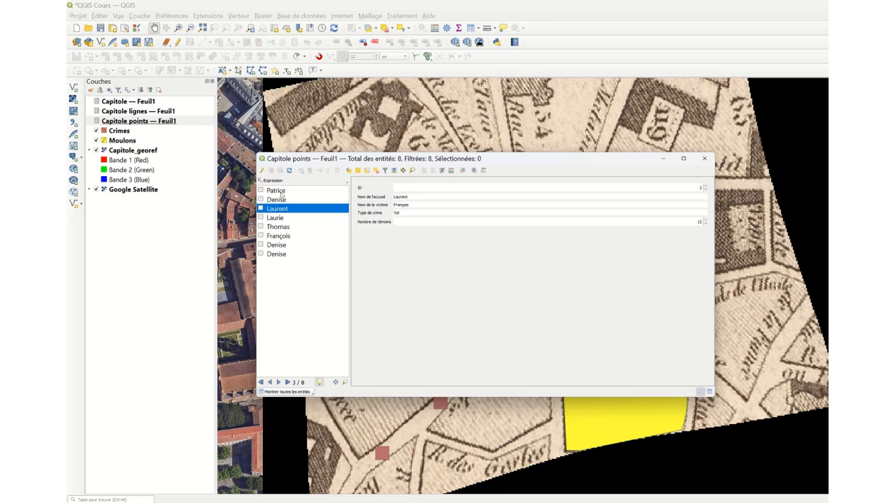
left_click(282, 191)
left_click(283, 200)
left_click(283, 209)
left_click(282, 218)
left_click(283, 227)
left_click(285, 236)
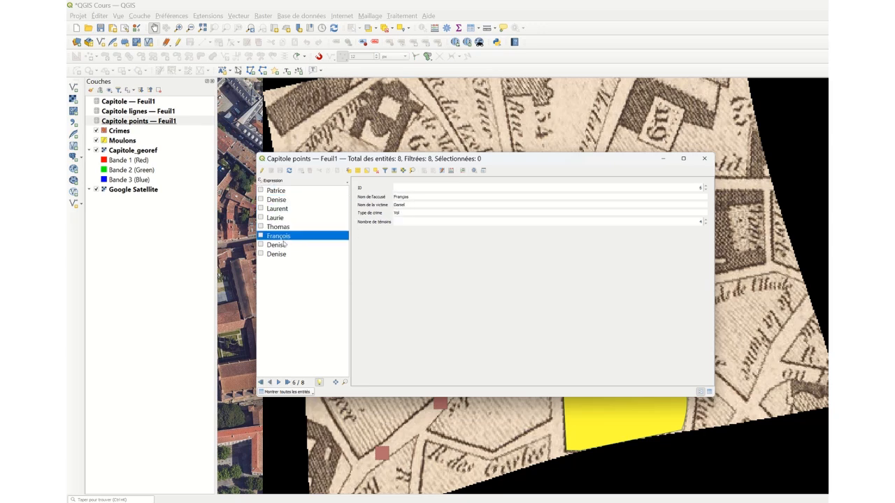
left_click(285, 245)
left_click(286, 254)
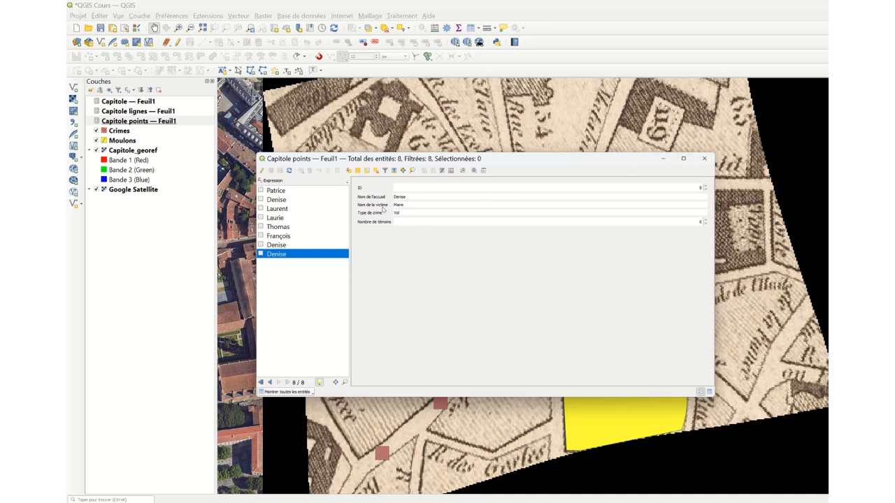
- Examine the crime type of the second and third records in the Capitole points table and close the table
left_click(302, 201)
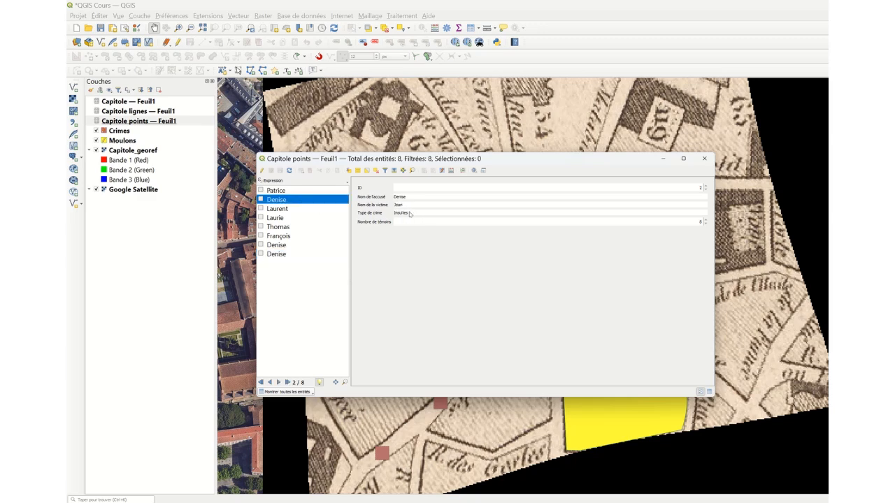
left_click(293, 209)
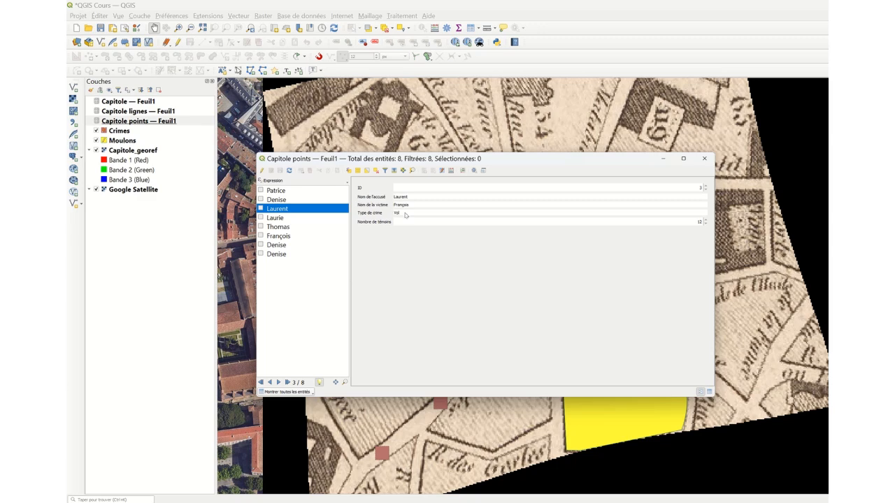
left_click(704, 158)
- Add a join on the Crimes layer to Capitole points — Feuil1, matching its ID field with the layer's id field
left_click(120, 132)
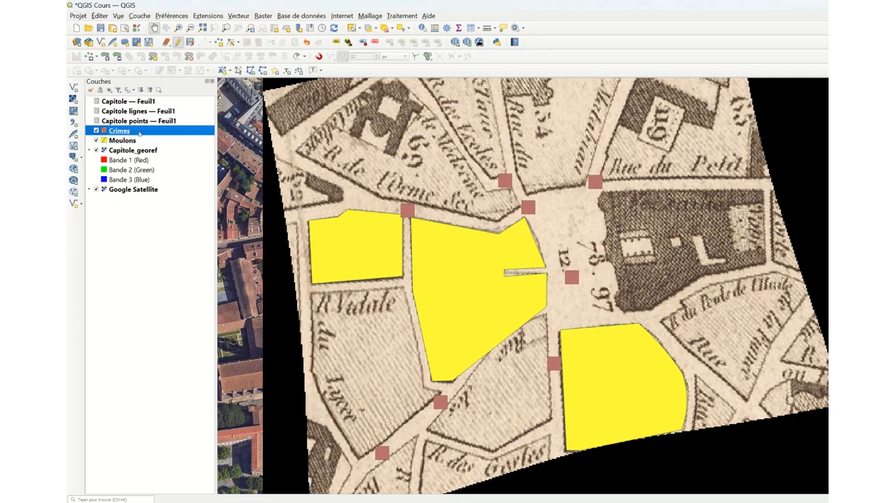
double_click(138, 132)
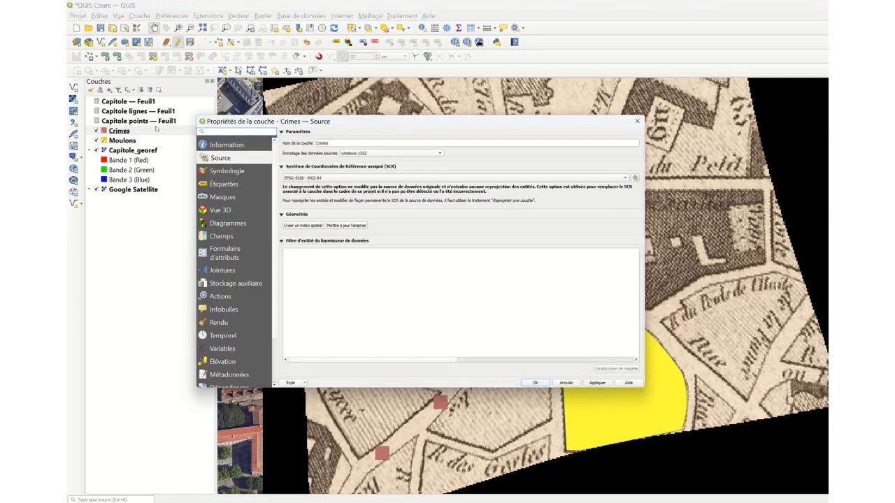
left_click(223, 271)
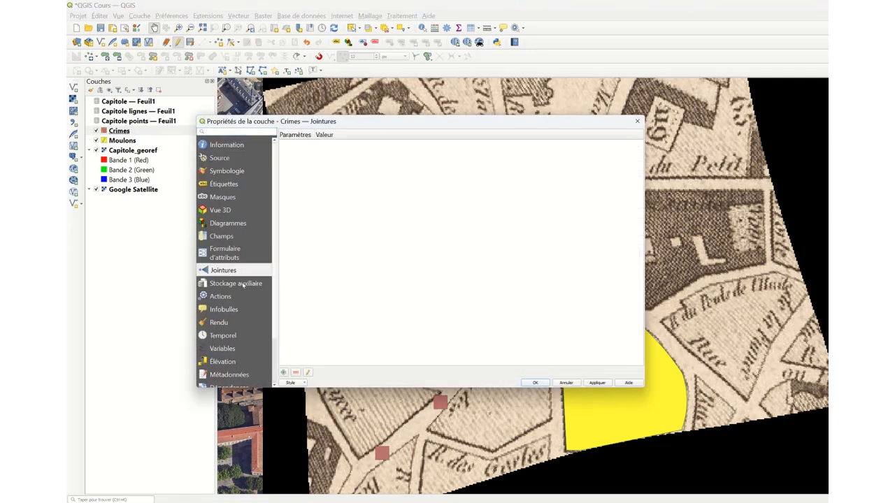
left_click(283, 372)
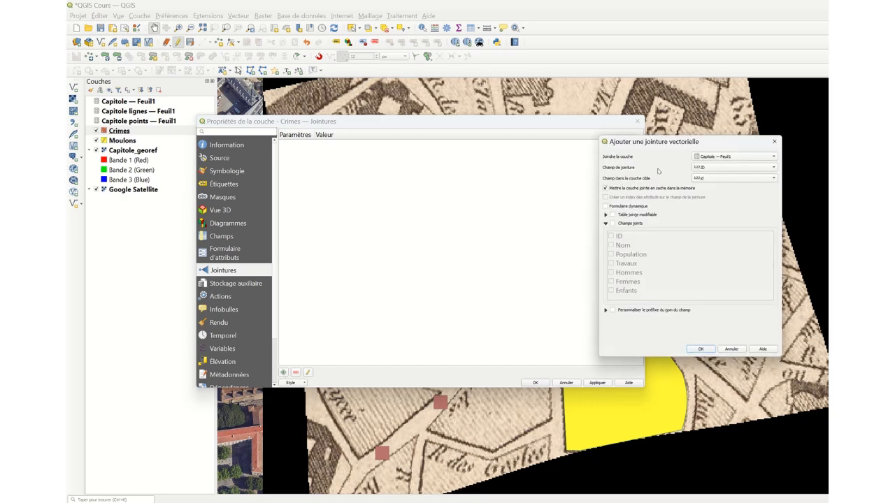
left_click(720, 158)
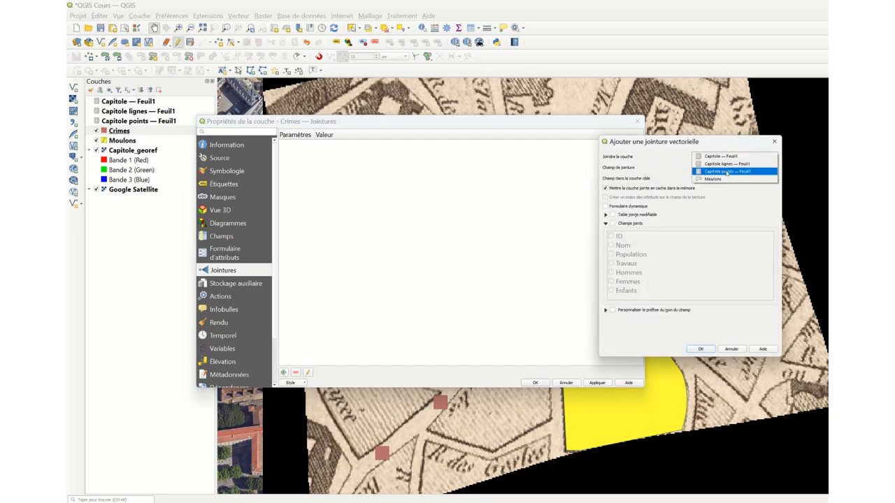
left_click(726, 172)
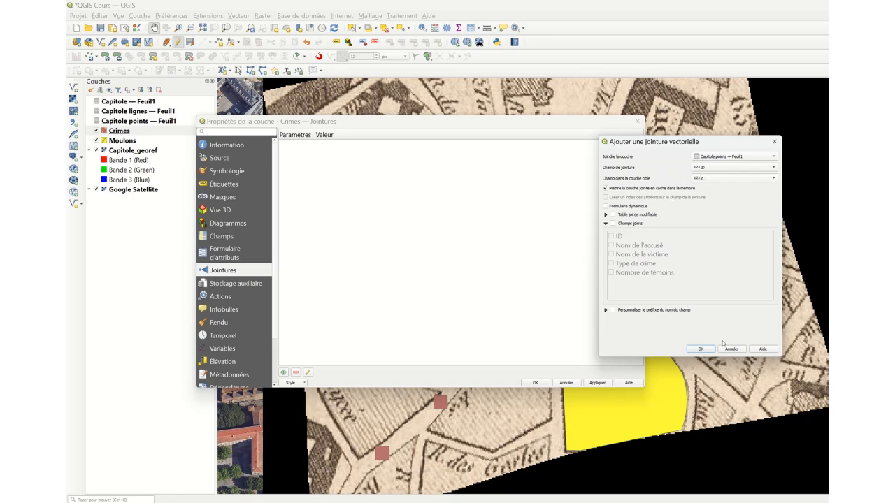
left_click(701, 350)
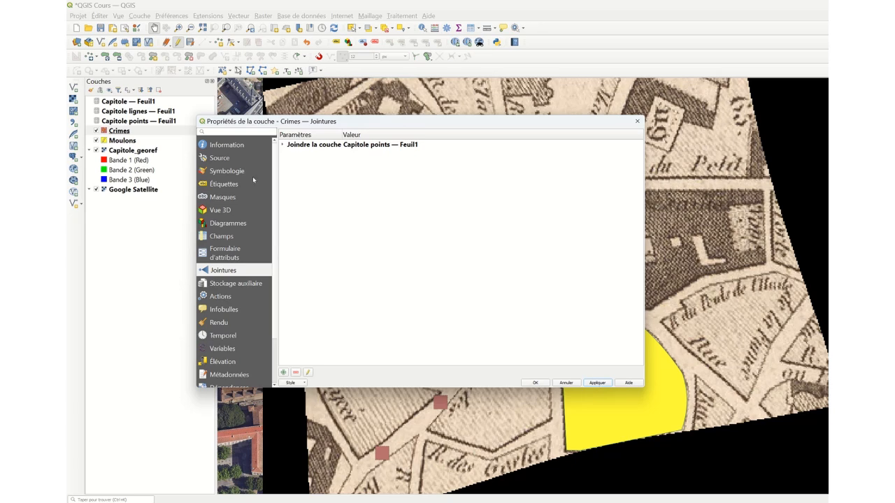
- Switch the Crimes symbology to Catégorisé by Capitole points — Feuil1_Type de crime and classify the values
left_click(229, 171)
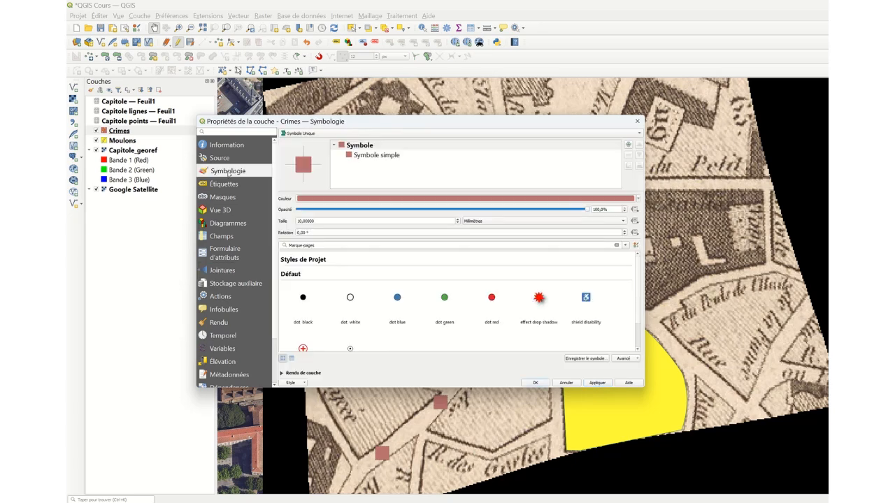
left_click(311, 134)
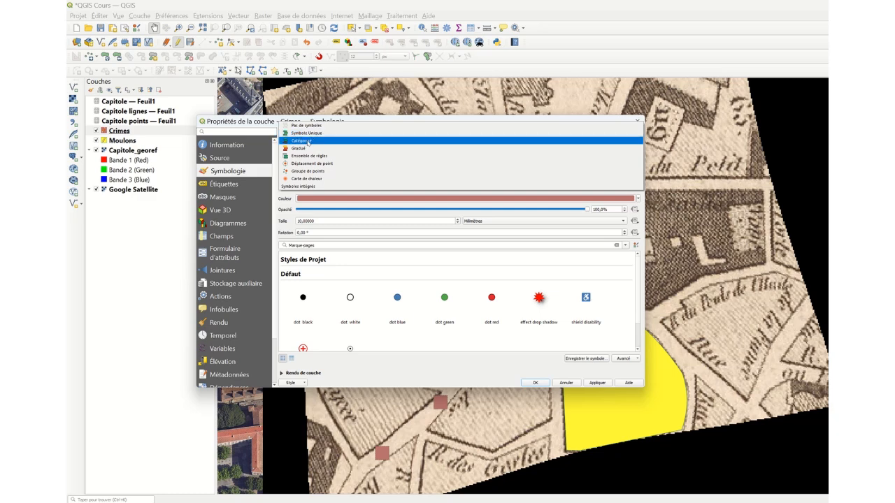
left_click(319, 142)
left_click(310, 133)
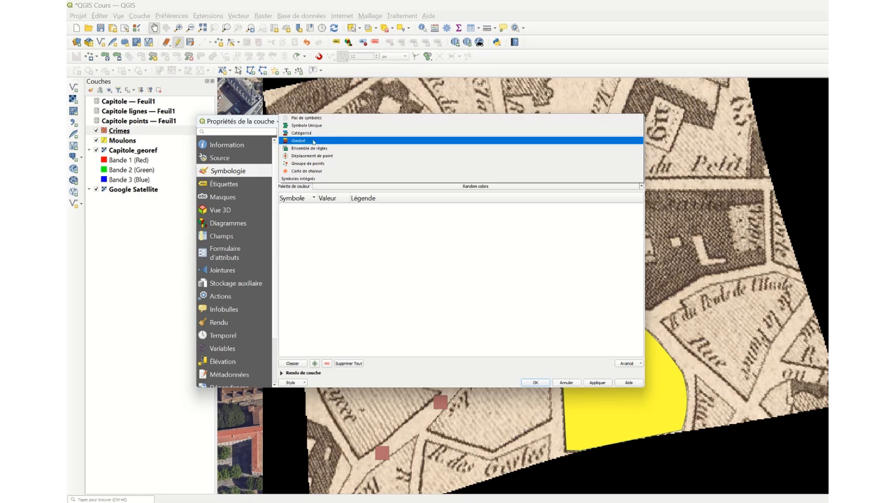
left_click(308, 134)
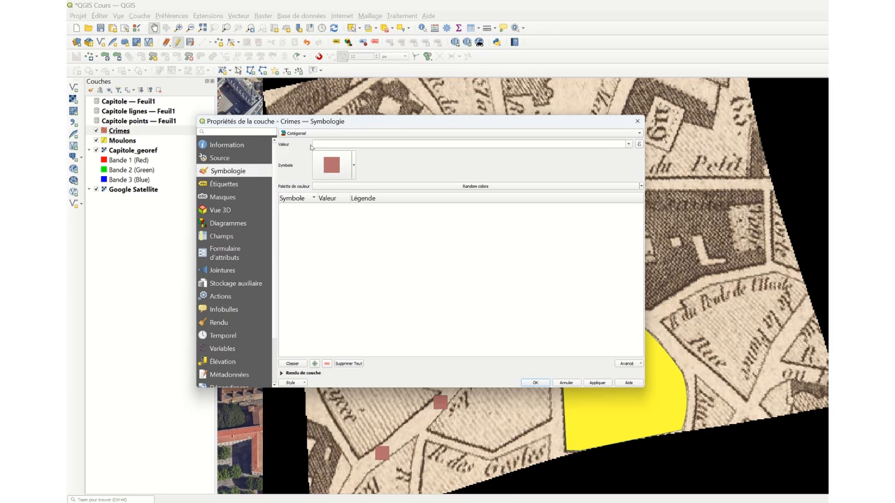
left_click(628, 144)
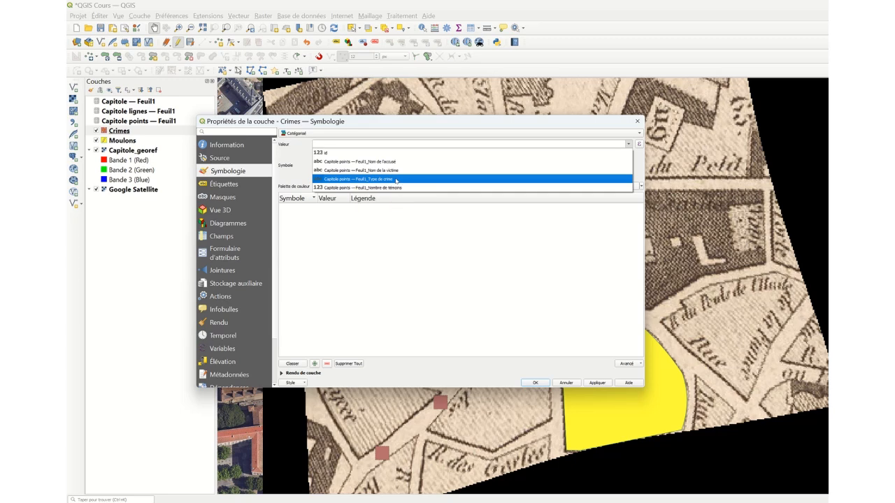
left_click(396, 180)
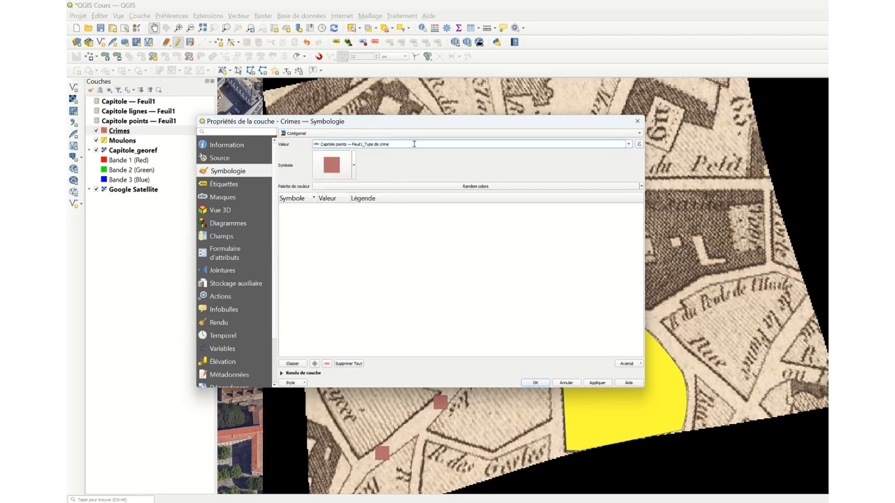
left_click(304, 365)
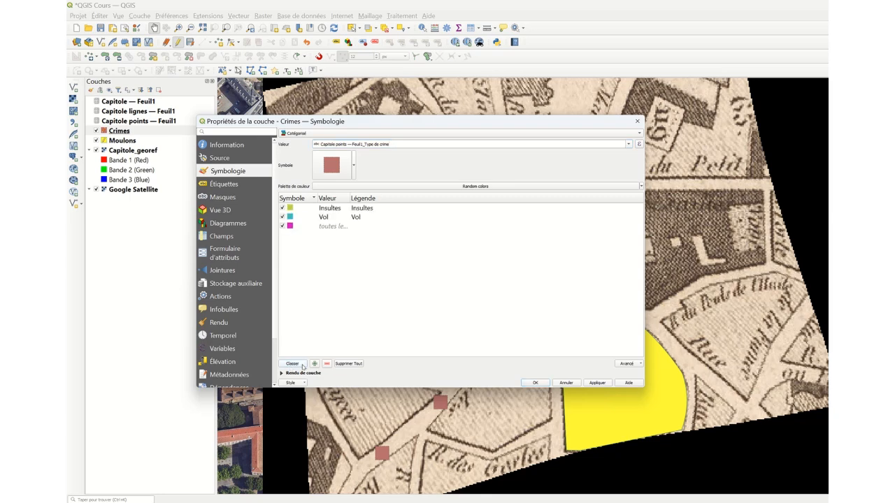
- Set the fill colour of the Insultes category's simple symbol to red
left_click(311, 209)
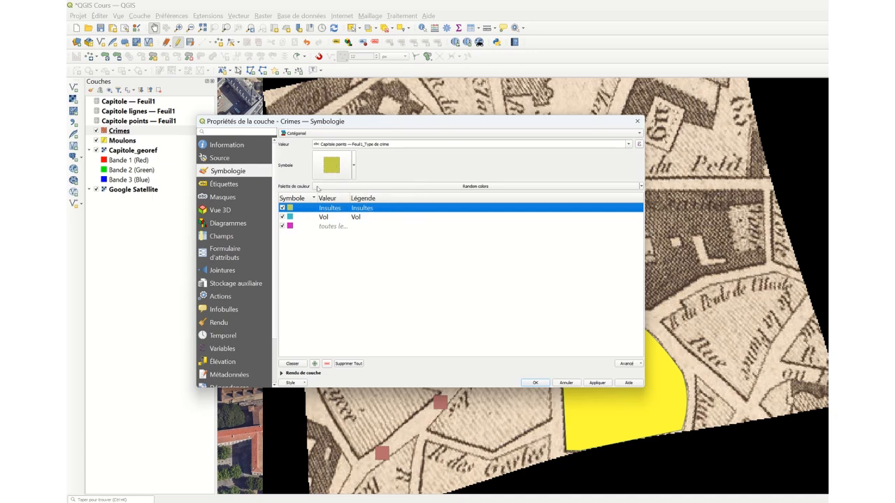
left_click(332, 165)
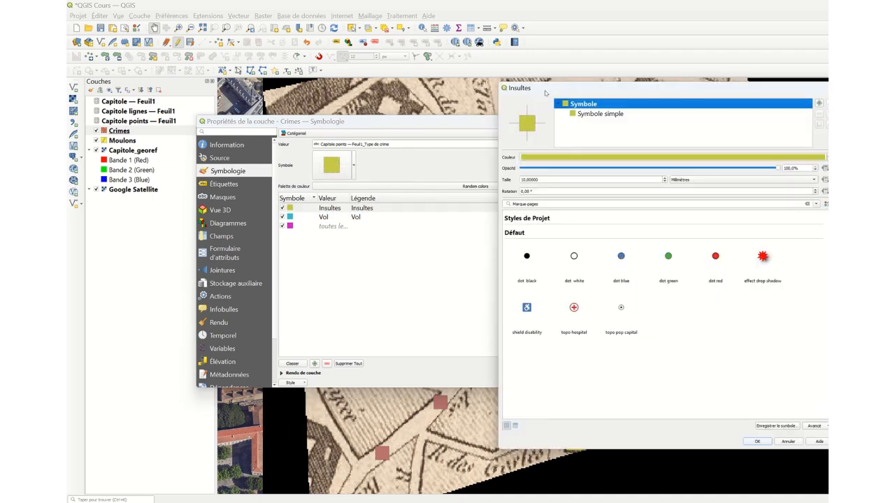
left_click_drag(546, 93, 426, 121)
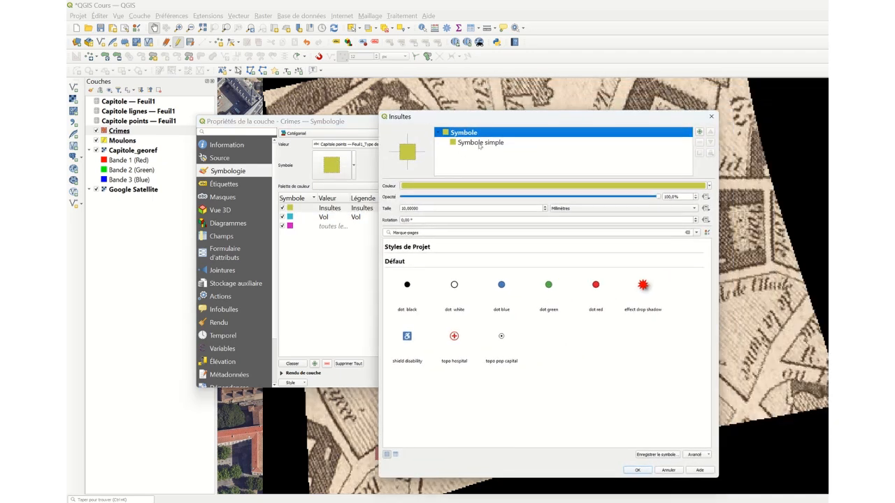
left_click(479, 143)
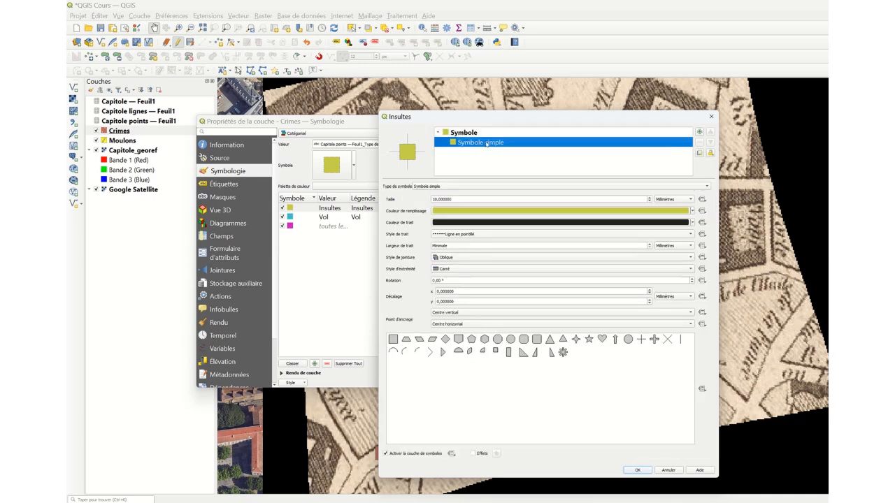
left_click(448, 211)
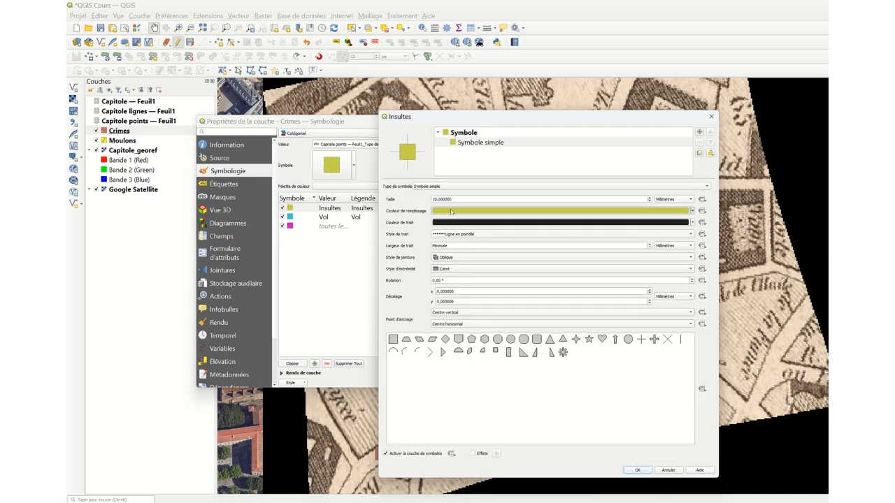
mouse_move(455, 210)
left_mouse_down()
mouse_move(460, 224)
mouse_move(442, 224)
left_mouse_up()
left_click(506, 306)
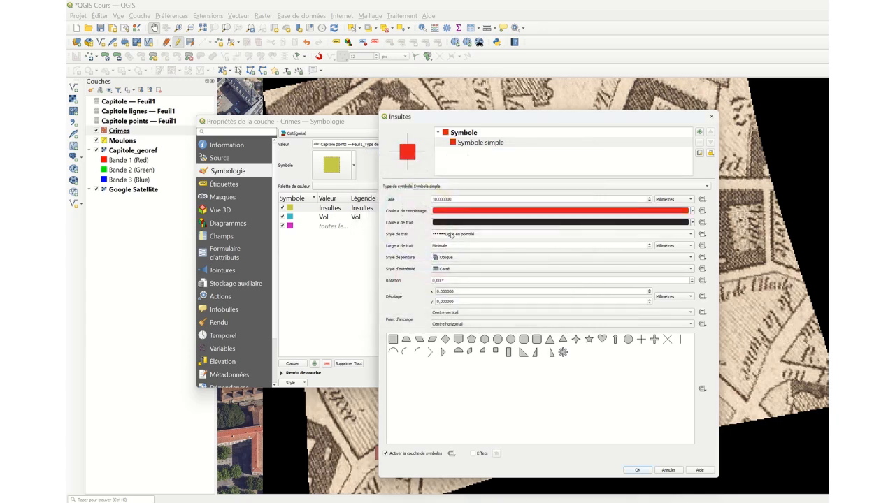
- Set the Insultes symbol's stroke style to a continuous line (Ligne continue) and its marker shape to a filled cross
left_click(451, 235)
left_click(451, 214)
left_click(668, 340)
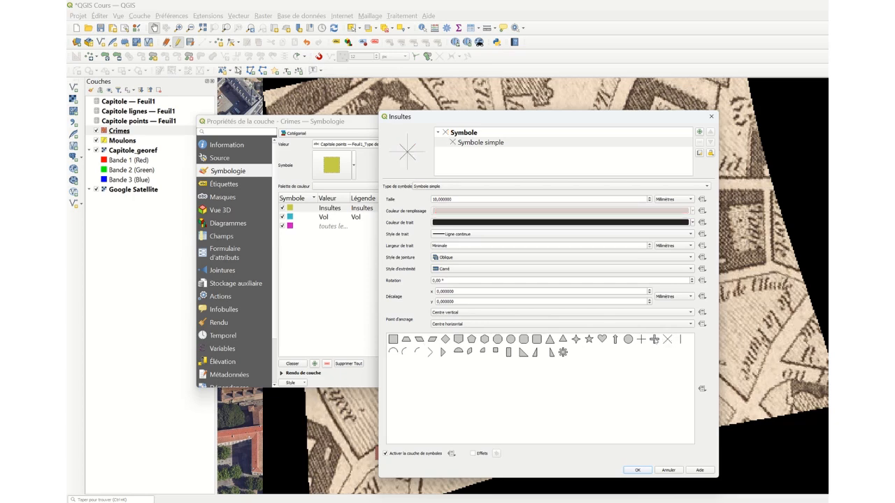
left_click(654, 340)
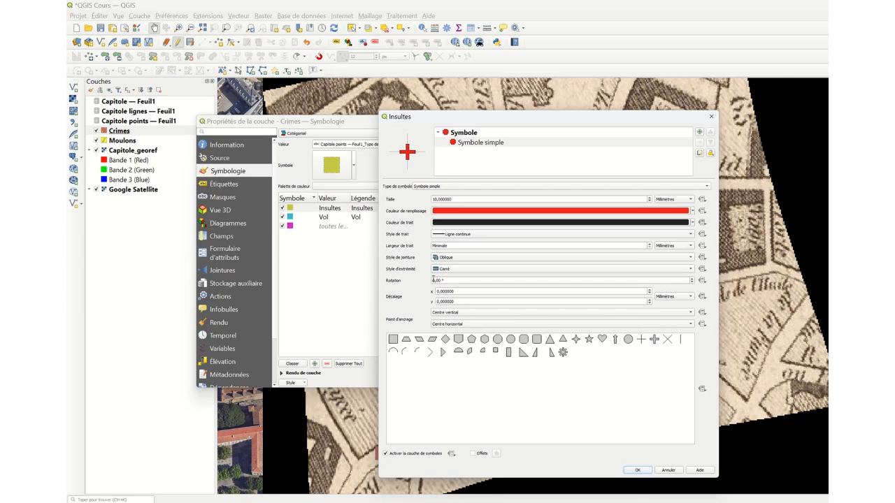
- Set the rotation of the Insultes category's cross symbol to 45° and accept the symbol
left_click(433, 279)
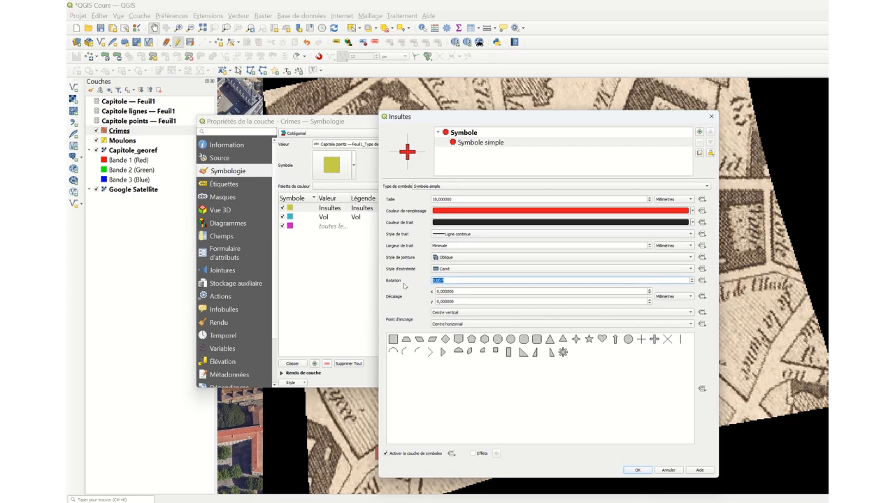
type("45")
left_click(637, 469)
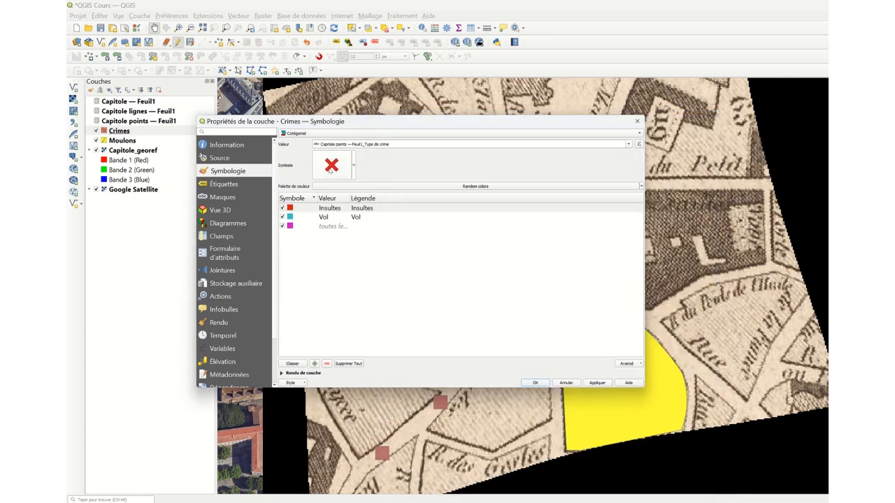
- Set the fill colour of the Vol category's simple symbol to green
left_click(296, 219)
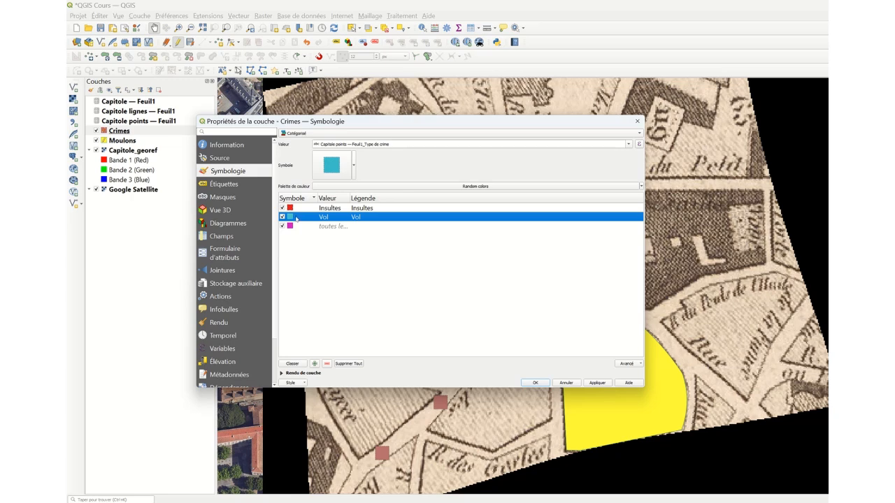
left_click(331, 165)
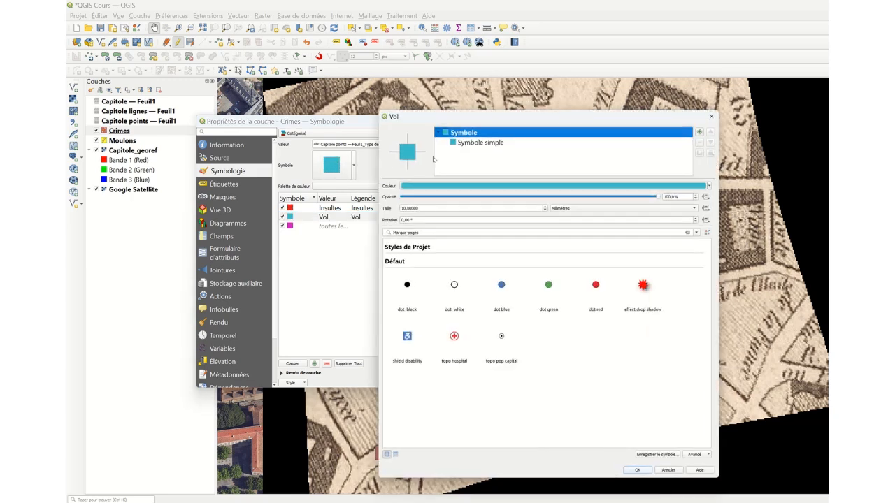
left_click(474, 142)
left_click(449, 212)
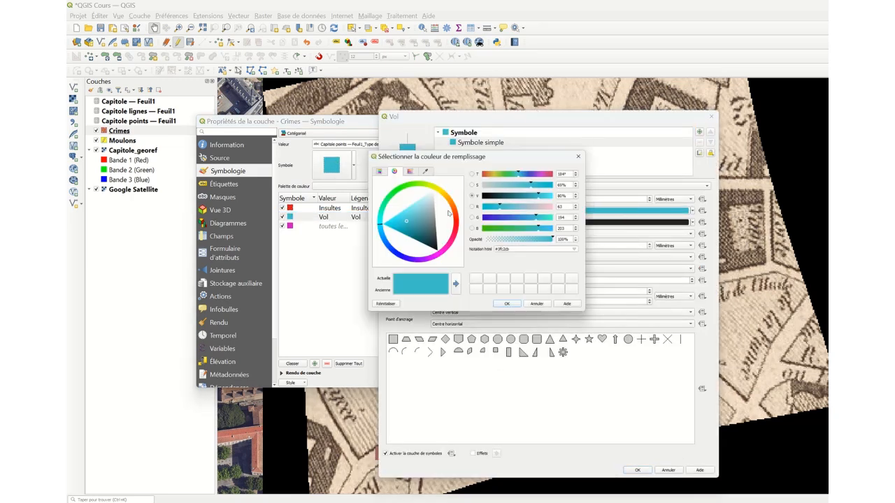
left_click_drag(395, 196, 410, 194)
left_click(415, 205)
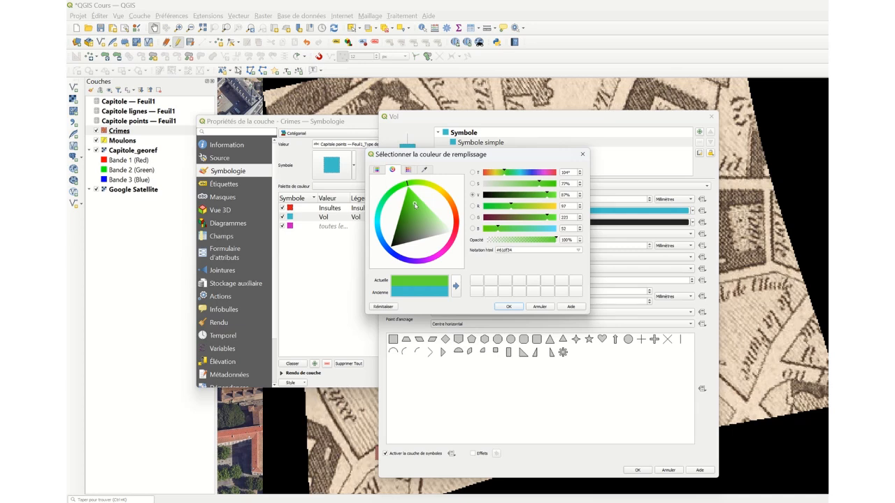
left_click(508, 307)
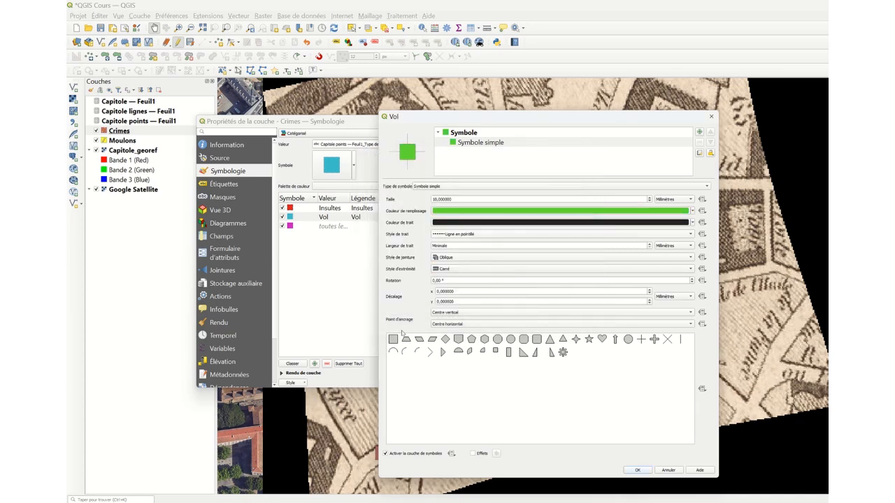
left_click(638, 470)
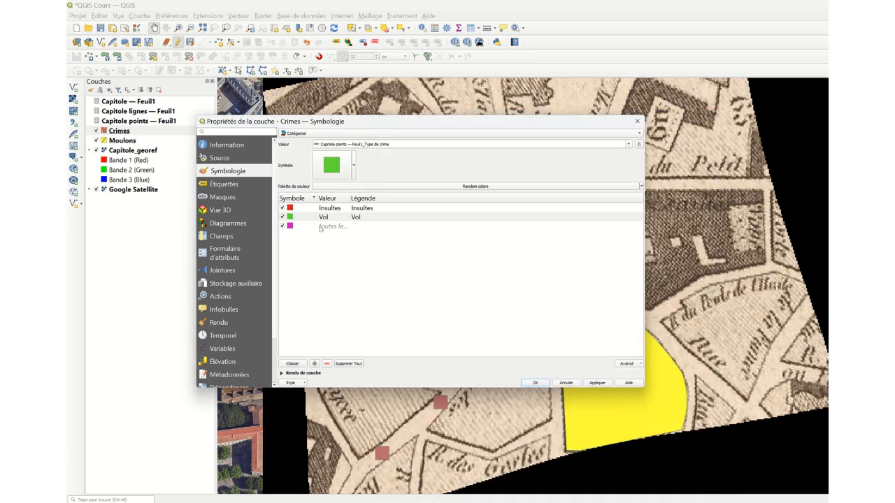
- Remove the catch-all category from the Crimes classification, apply the symbology and uncover the map to check the points
left_click(345, 227)
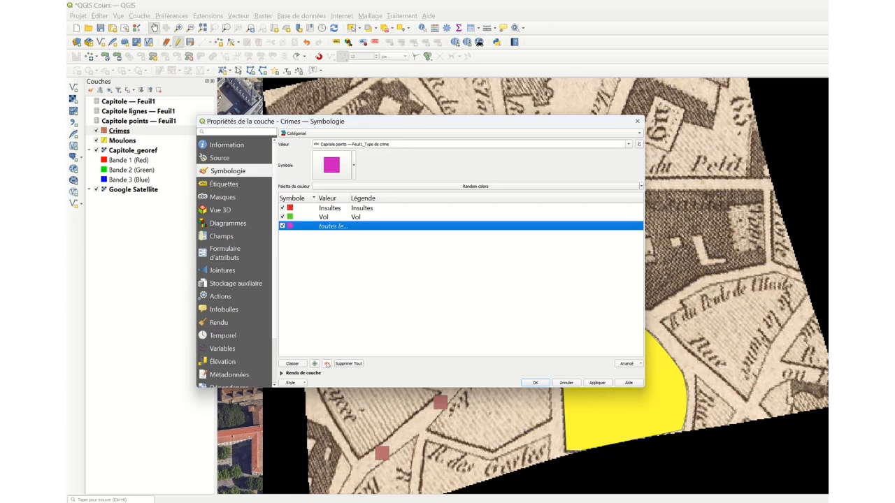
left_click(326, 364)
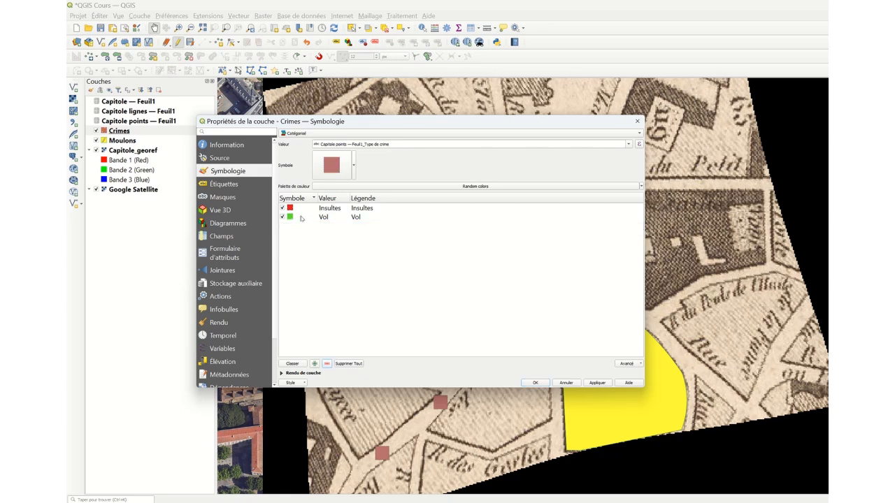
left_click(599, 383)
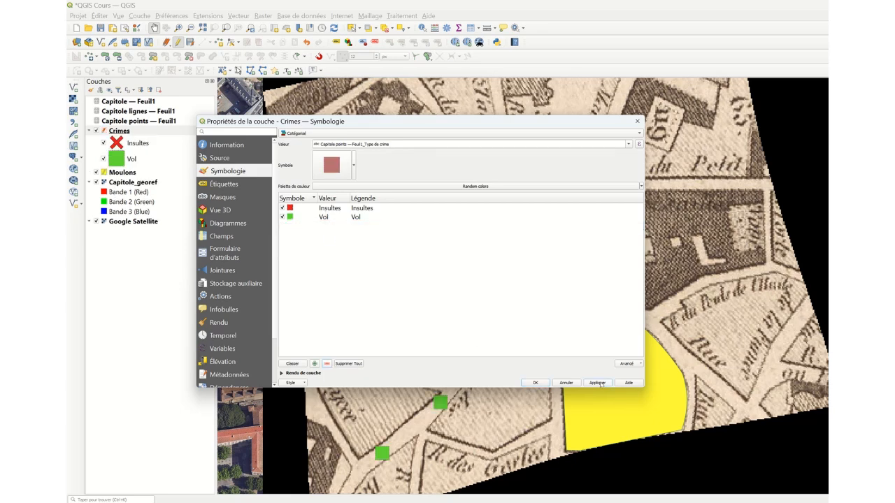
left_click_drag(490, 122, 836, 115)
left_click_drag(606, 112, 683, 205)
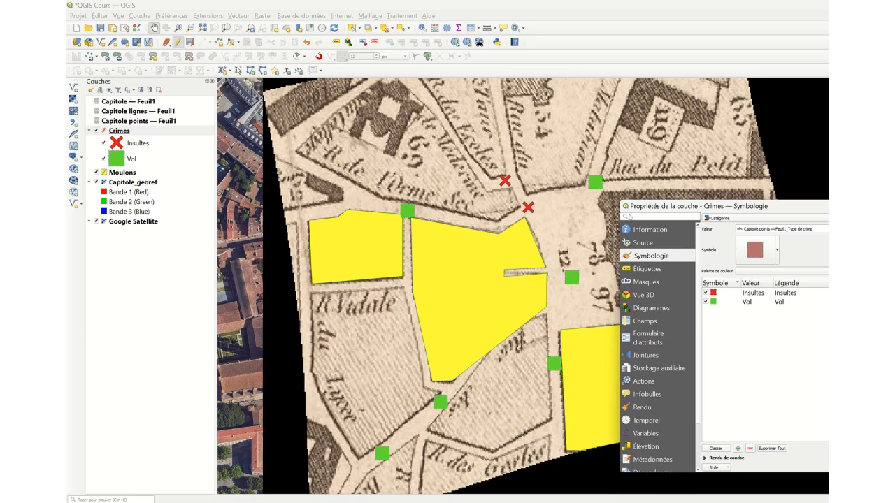
- Set the Vol category's symbol size to 5 mm and apply the Crimes symbology
left_click_drag(753, 206, 450, 138)
left_click(429, 238)
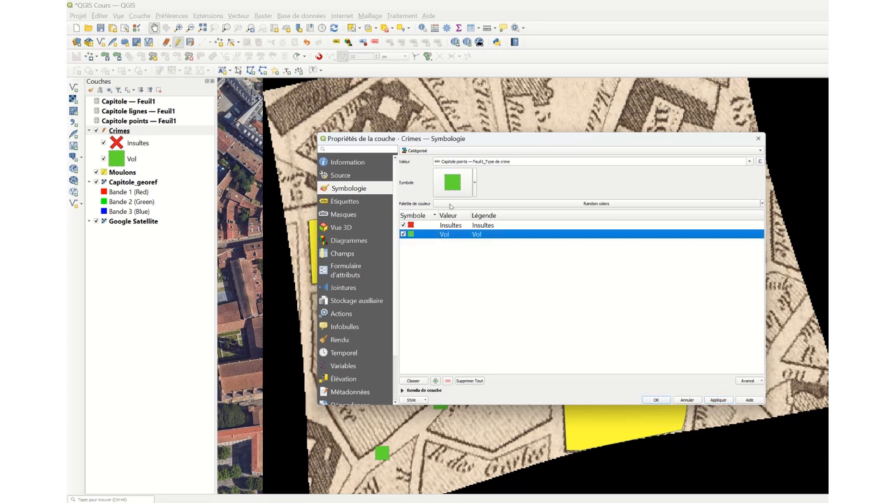
left_click(456, 180)
left_click(424, 208)
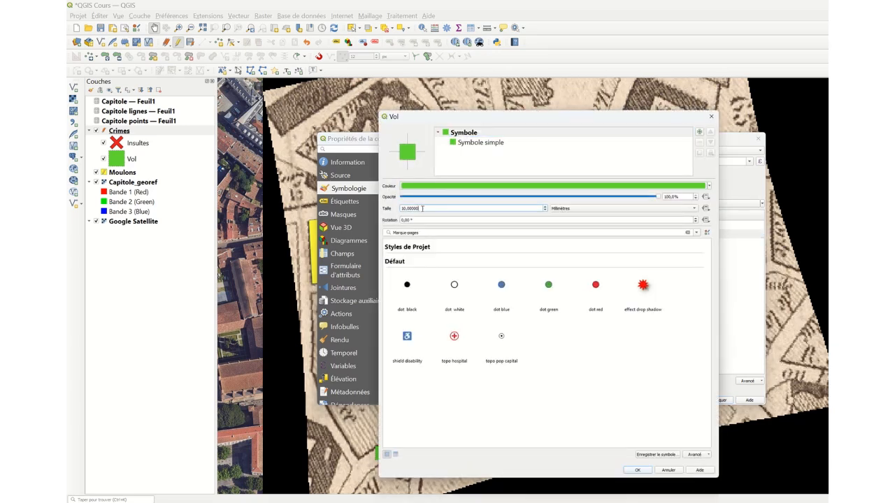
type("5")
key("Return")
left_click(450, 234)
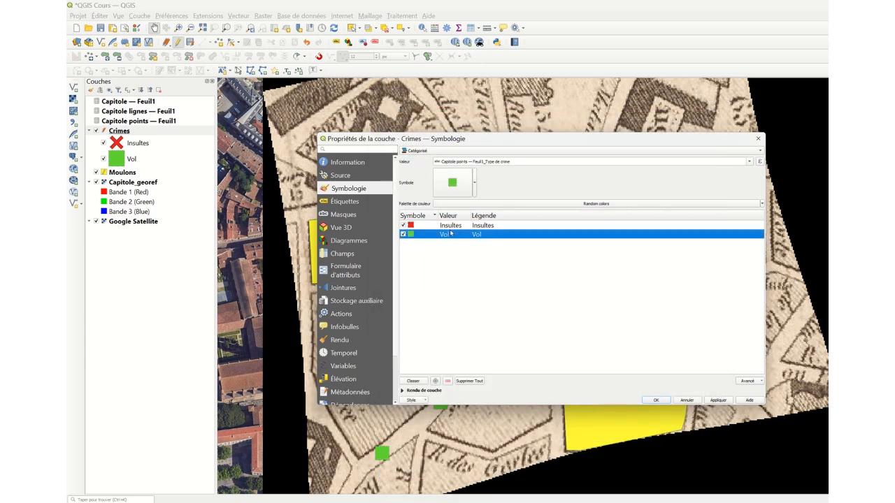
left_click(718, 400)
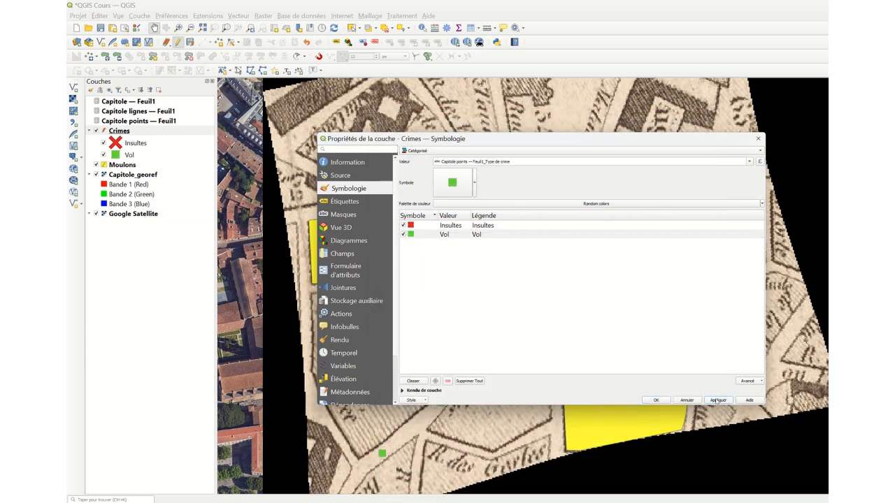
left_click(655, 400)
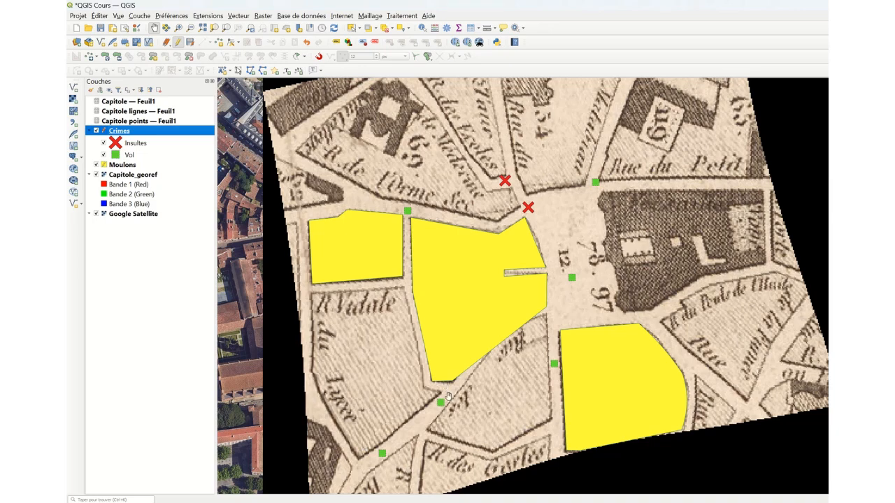
- Toggle the Capitole_georef and Google Satellite layers to view the crime points over different backgrounds, leaving both layers shown
left_click(97, 174)
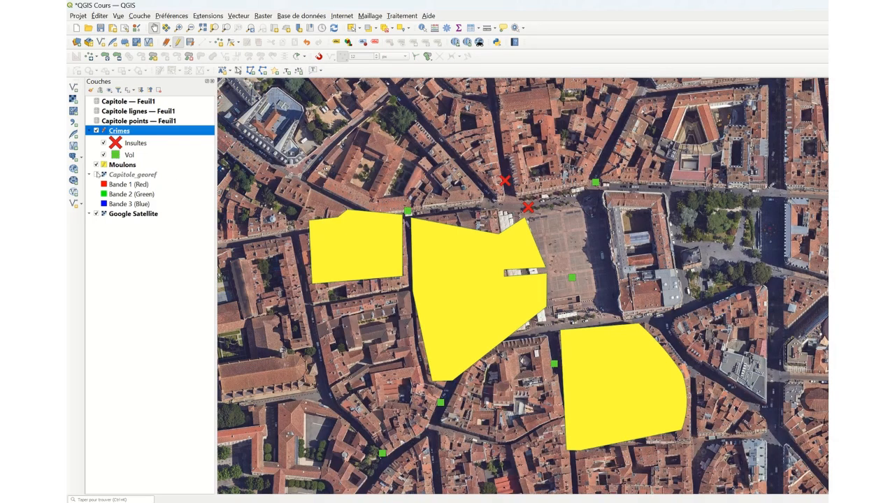
left_click(96, 213)
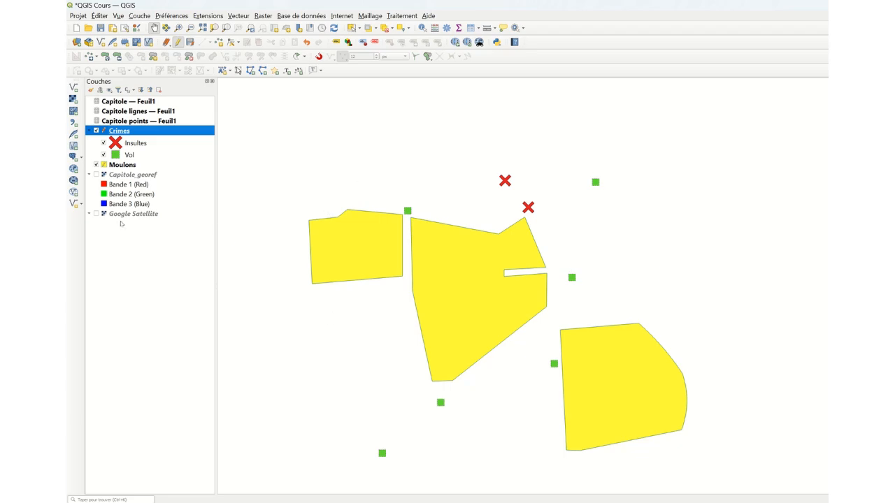
left_click(97, 215)
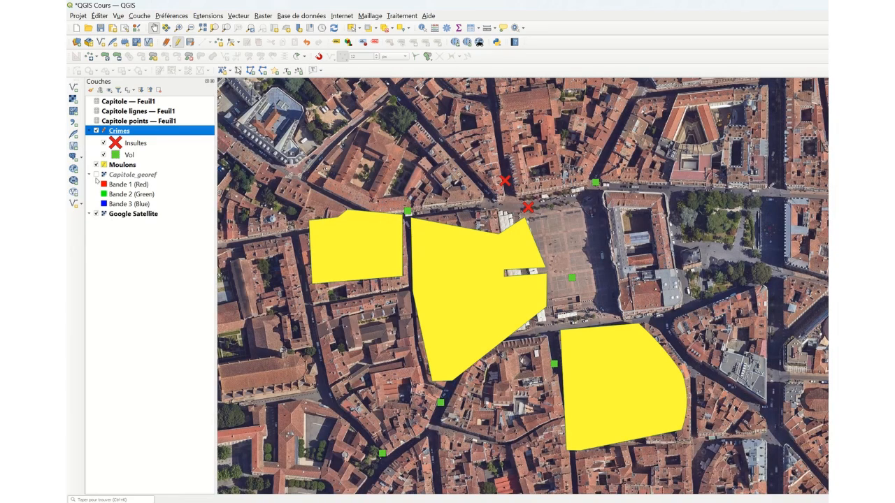
left_click(99, 176)
left_click(96, 175)
left_click(114, 166)
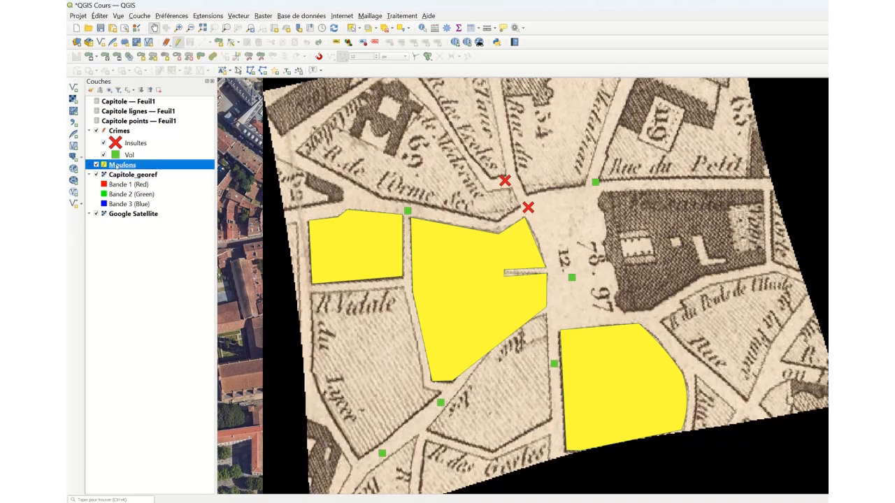
double_click(113, 165)
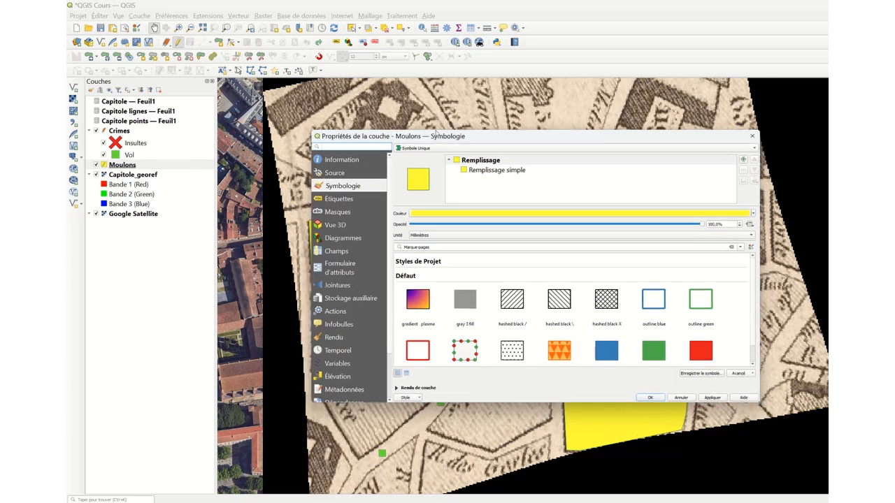
left_click_drag(436, 134, 367, 102)
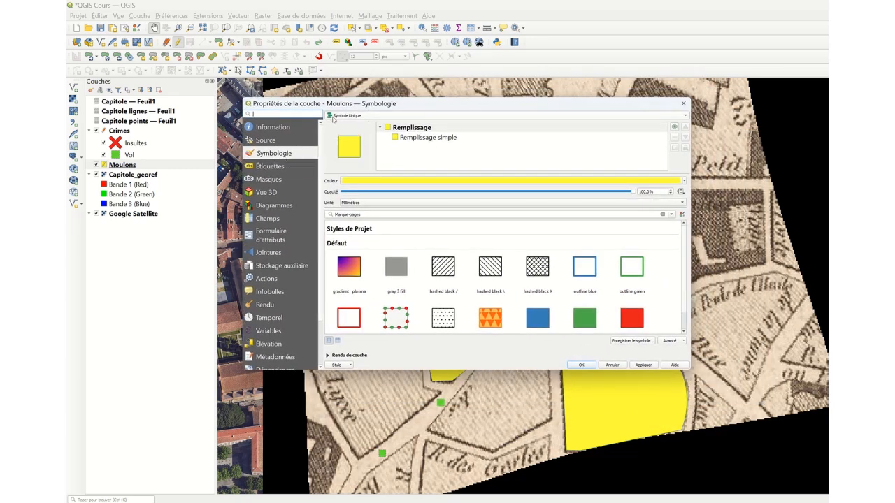
left_click(277, 167)
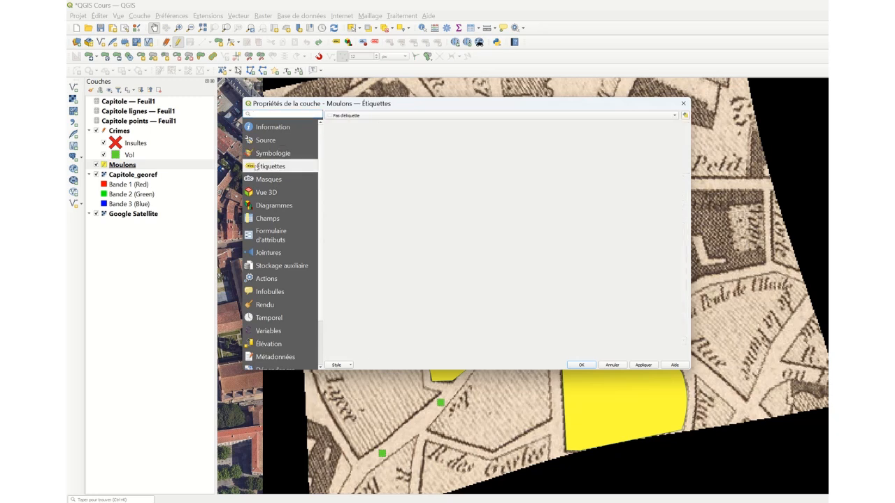
left_click(353, 116)
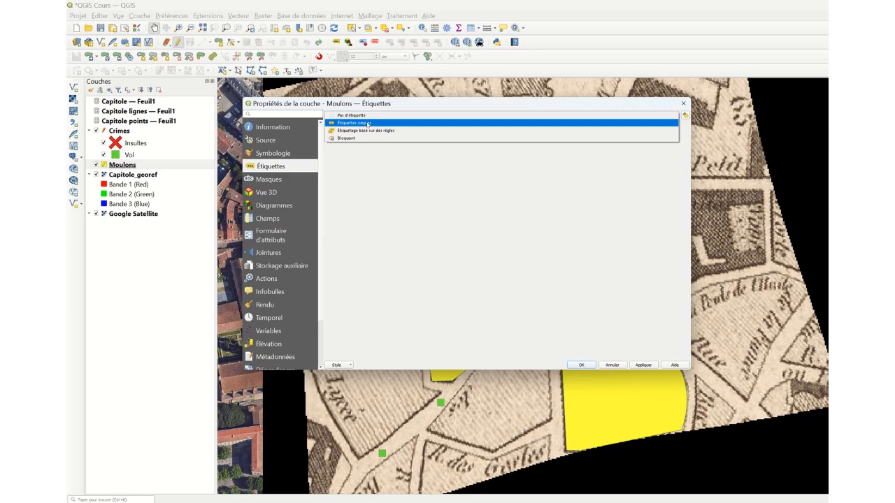
left_click(368, 124)
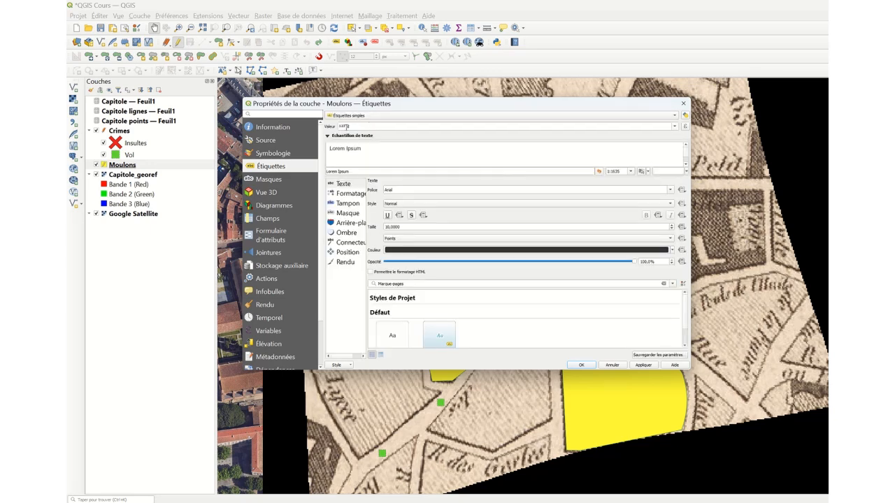
left_click(674, 126)
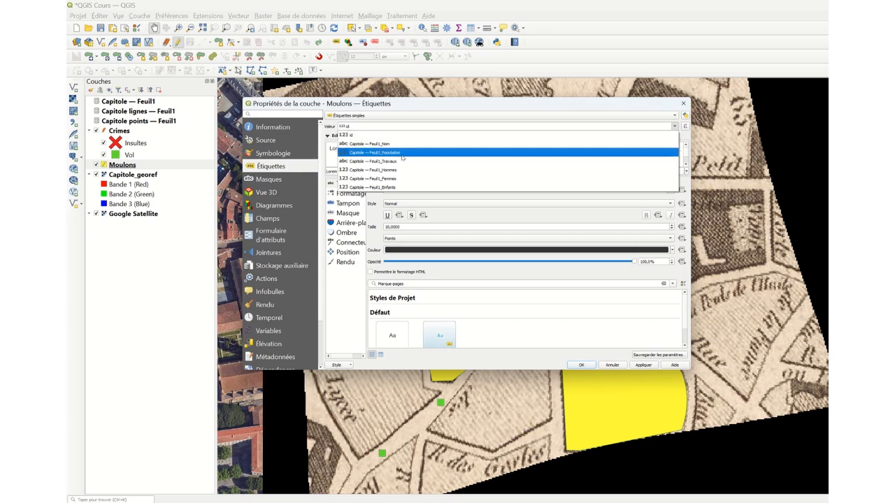
left_click(419, 134)
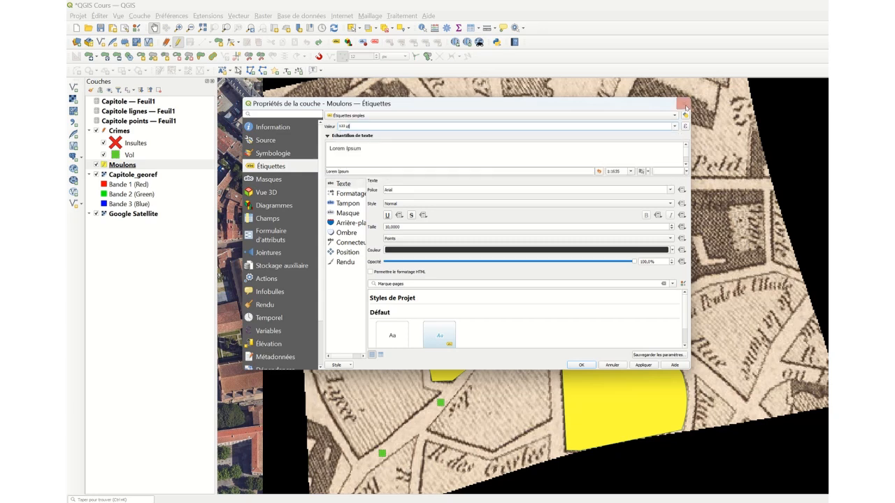
left_click(683, 103)
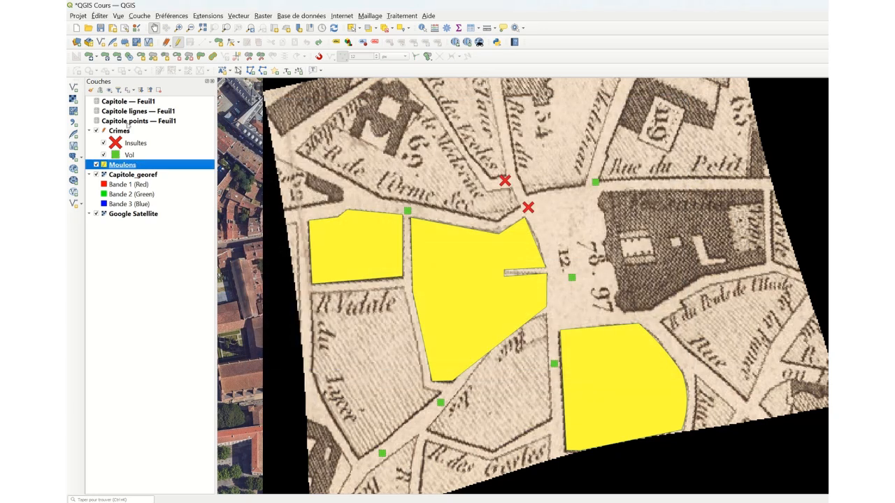
- Turn on simple labels (Étiquettes simples) for the Crimes layer, using the field Capitole points — Feuil1_Nom de l'accusé as value
left_click(116, 132)
double_click(116, 132)
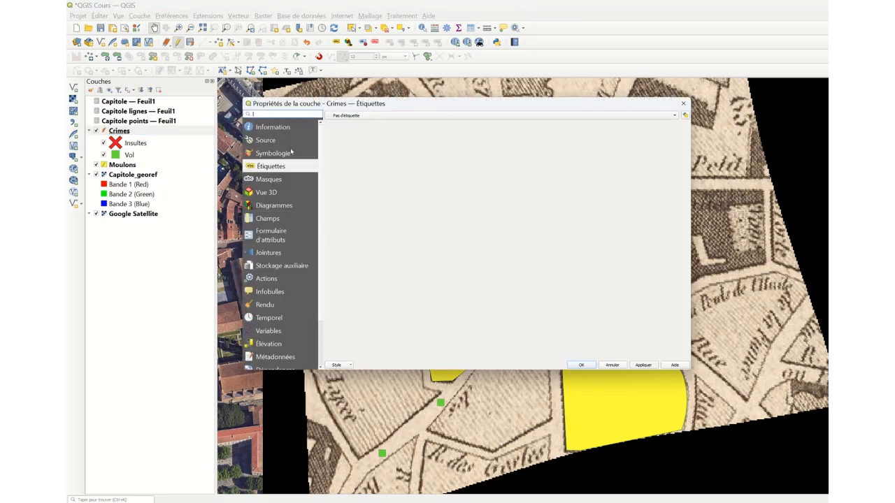
left_click(346, 117)
left_click(361, 125)
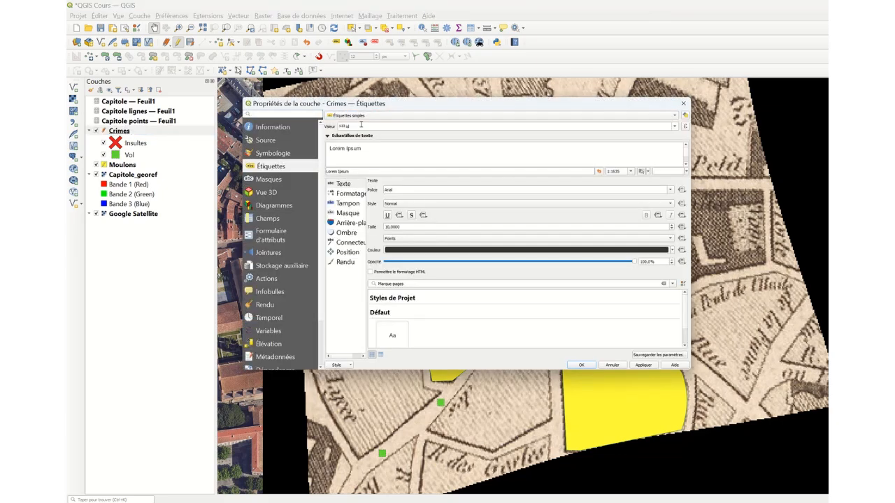
left_click(675, 127)
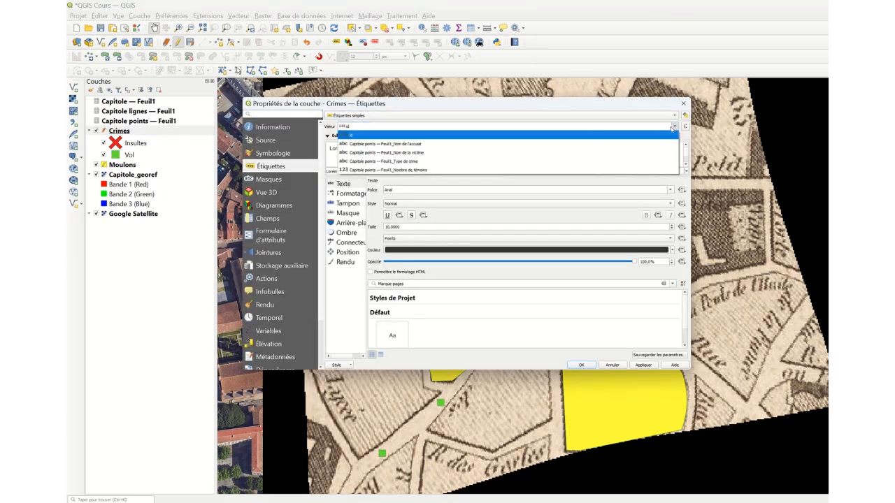
left_click(409, 144)
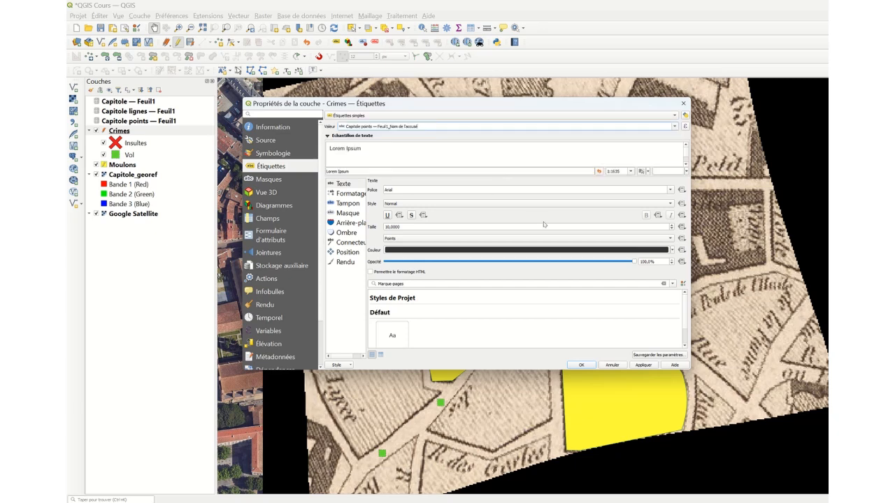
- Enable a buffer (Tampon) around the Crimes label text and set its size to 2 millimetres
left_click(342, 184)
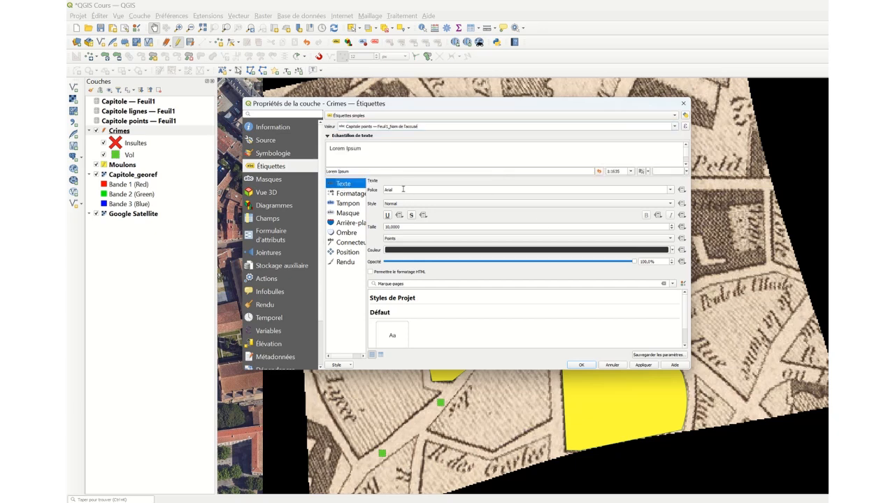
left_click_drag(418, 227, 378, 225)
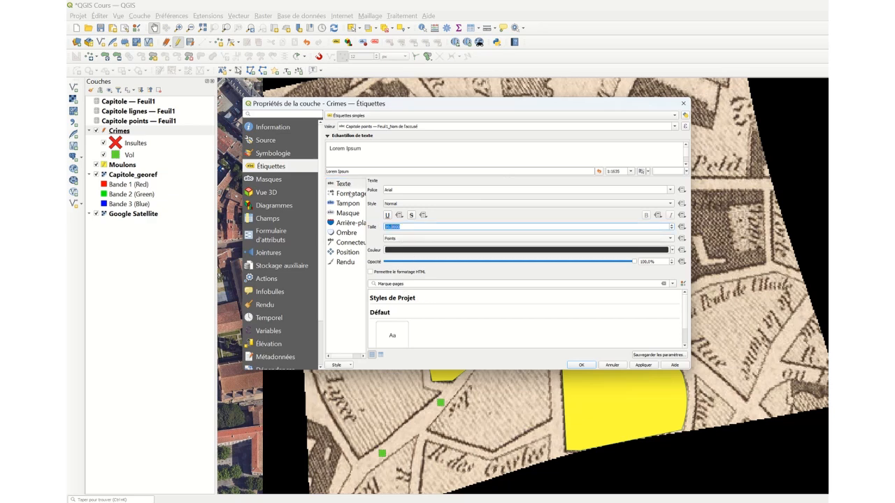
left_click(352, 195)
left_click(348, 204)
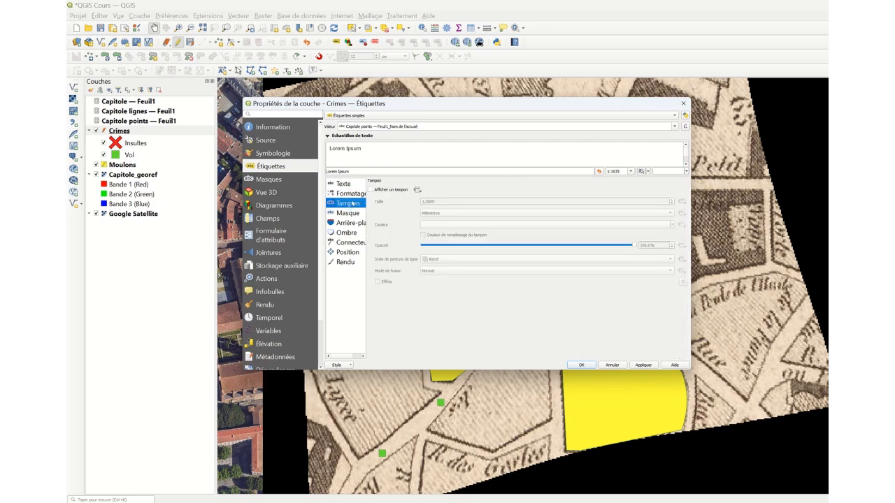
left_click(371, 190)
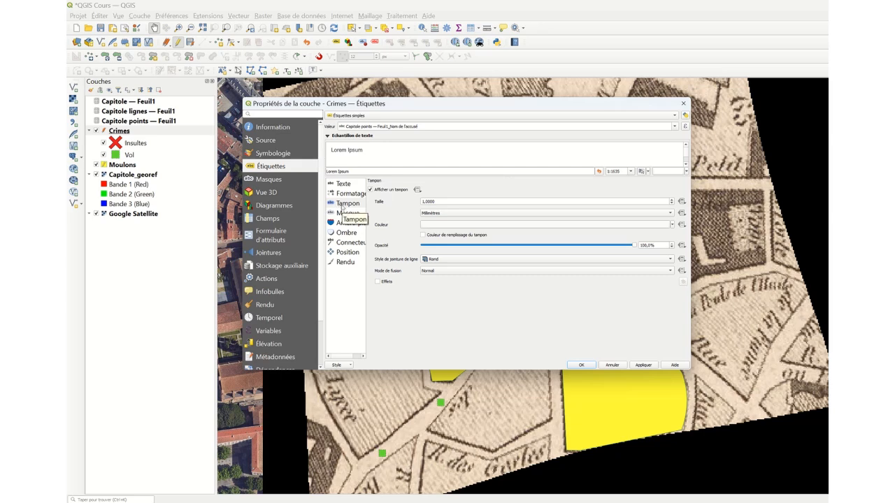
left_click(343, 205)
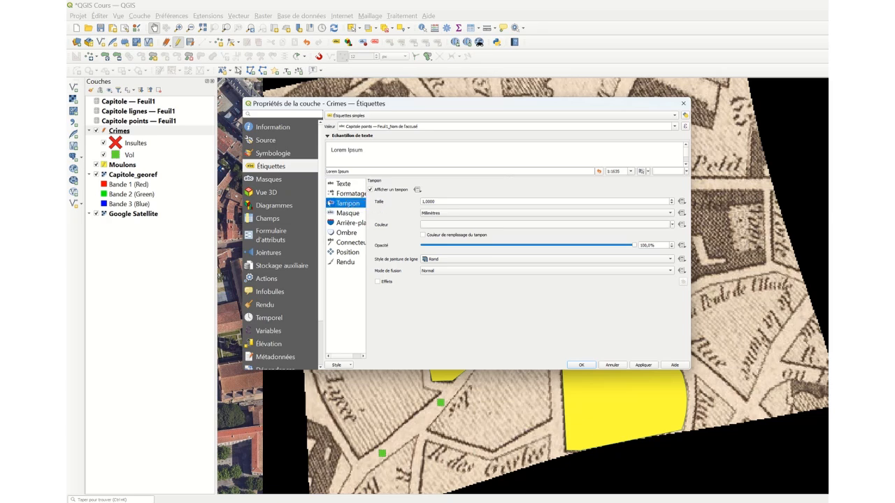
double_click(449, 201)
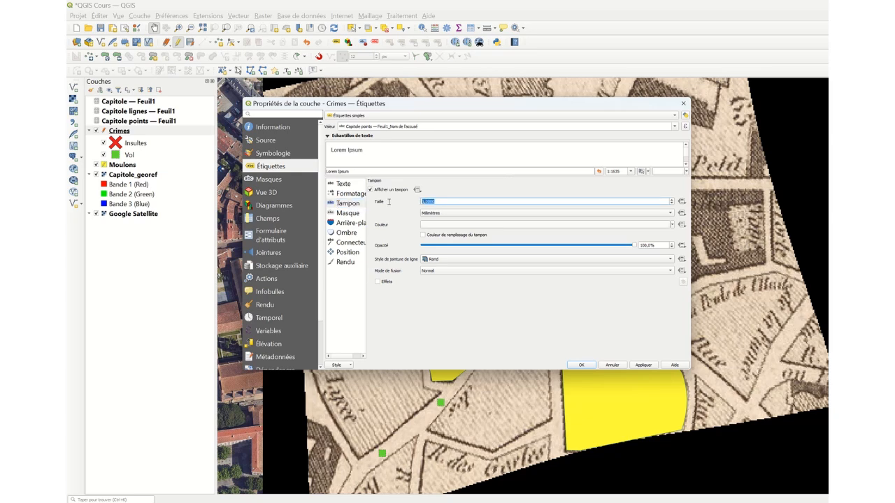
type("2")
- Set the Crimes label text colour to red, apply the labels and uncover the map to check them
left_click(340, 185)
left_click(415, 249)
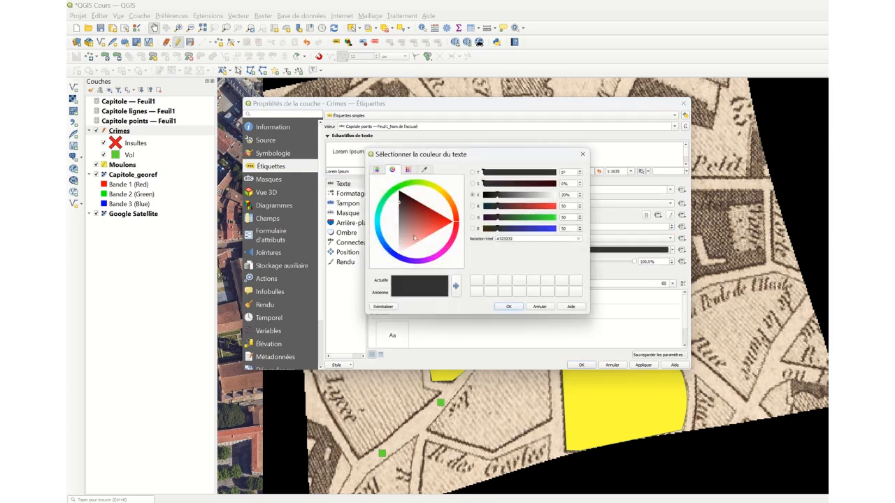
left_click_drag(437, 223, 441, 221)
left_click(505, 307)
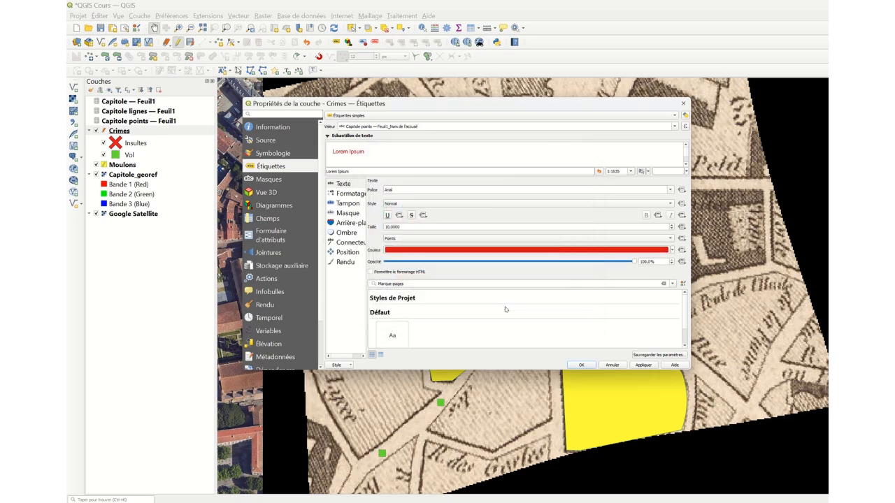
left_click(642, 365)
left_click_drag(441, 109, 843, 231)
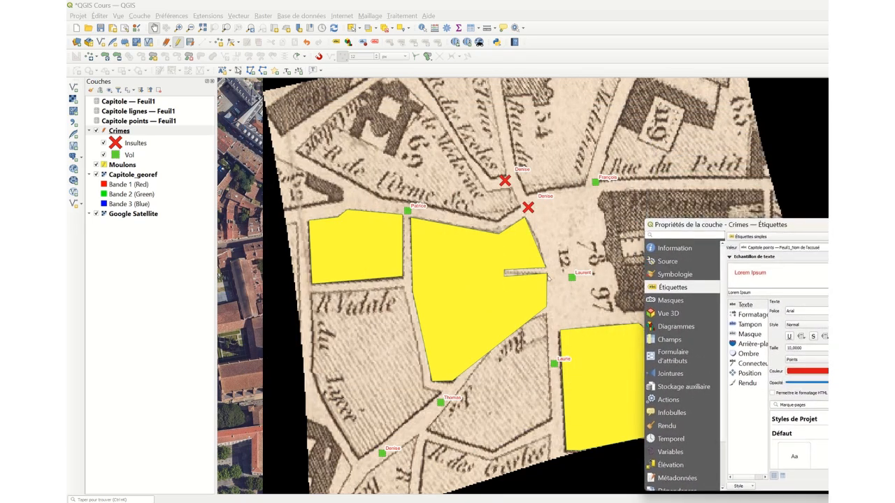
- Review the available labelling modes, keep Étiquettes simples and accept the Crimes layer properties
left_click_drag(734, 229, 385, 134)
left_click(410, 143)
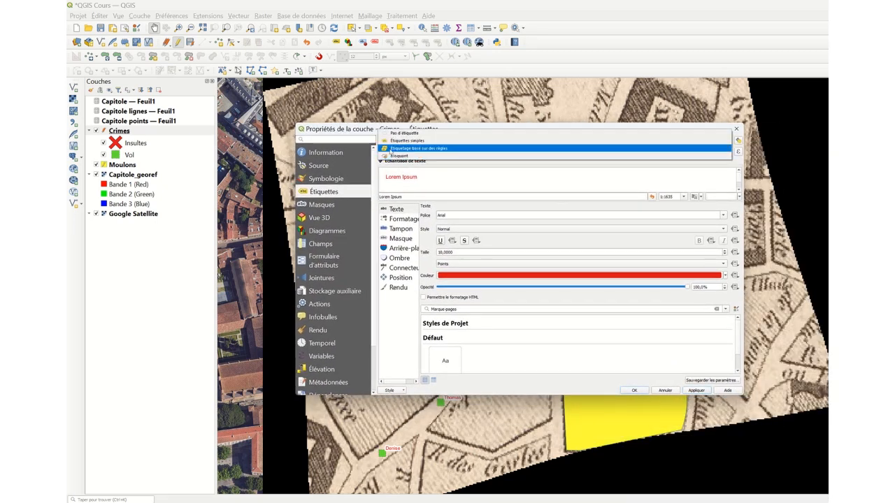
left_click(458, 142)
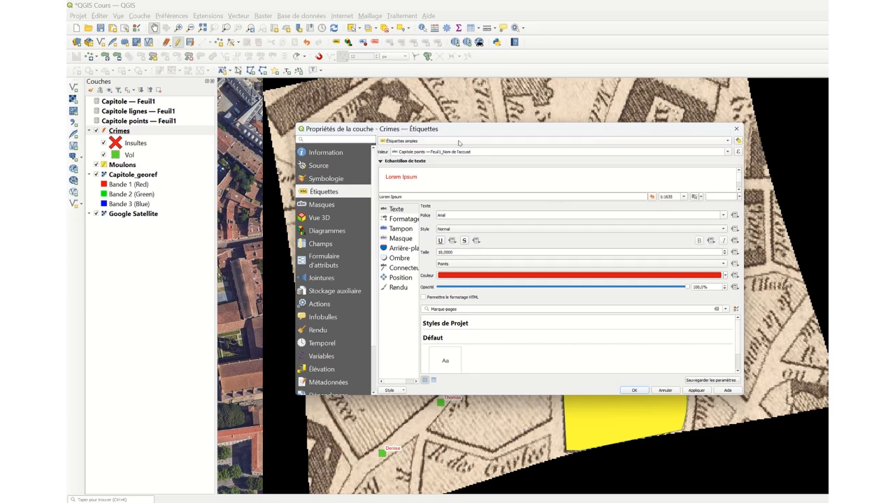
left_click(634, 391)
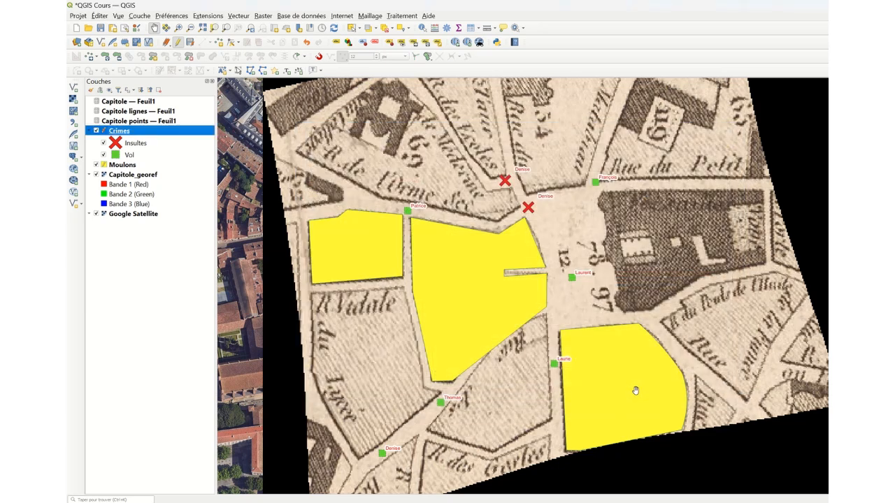